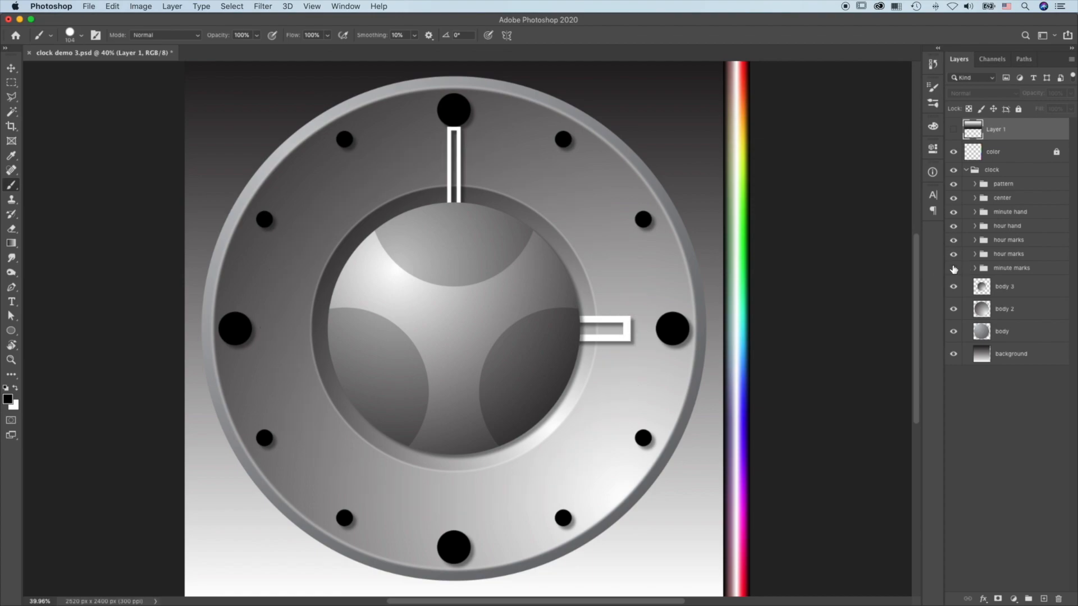
Show the minute marks group and the gradient on Layer 1
left_click(954, 268)
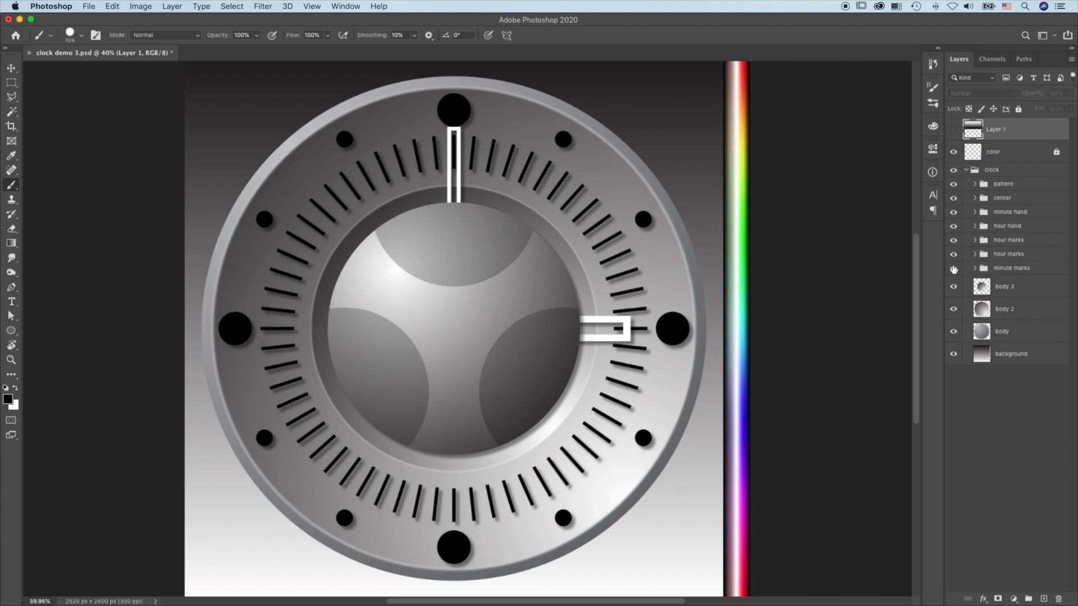
left_click(953, 131)
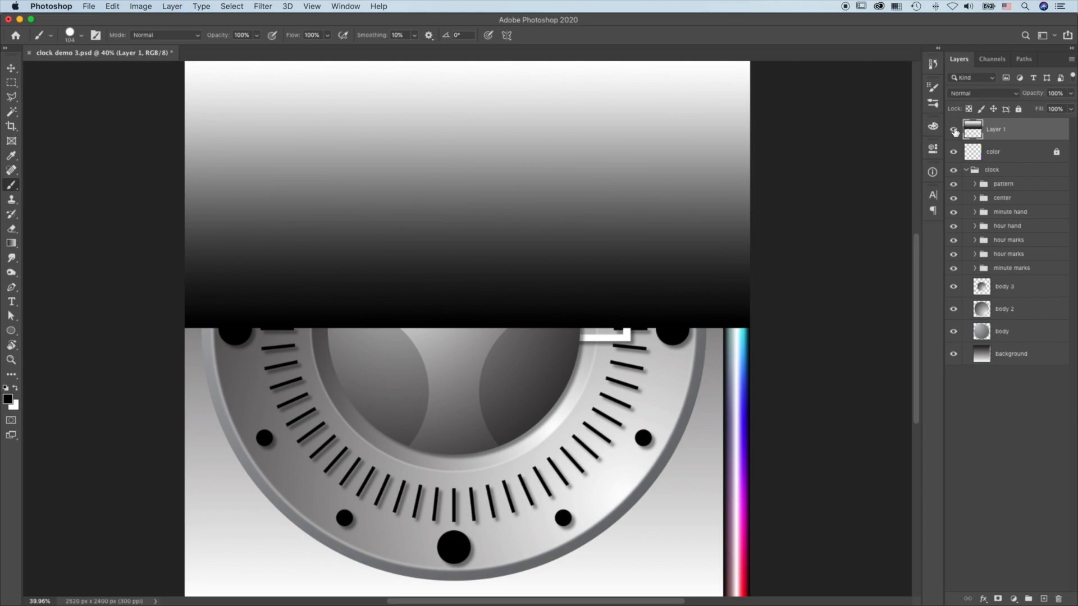
Paint black vertical test strokes on Layer 1's gradient at 100%, 50%, 20% and 5% brush opacity
left_click_drag(347, 137, 364, 246)
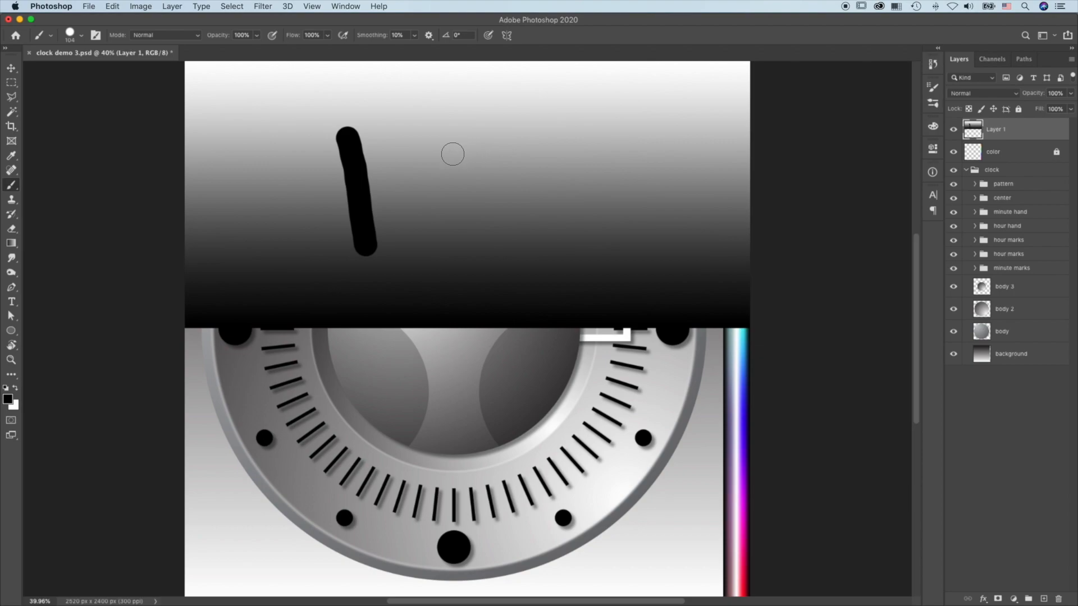
mouse_move(448, 154)
left_mouse_down()
mouse_move(471, 156)
mouse_move(433, 157)
mouse_move(470, 161)
mouse_move(465, 15)
mouse_move(459, 89)
mouse_move(479, 194)
mouse_move(460, 50)
mouse_move(455, 212)
mouse_move(412, 236)
left_mouse_up()
key("5")
left_click_drag(442, 100, 451, 196)
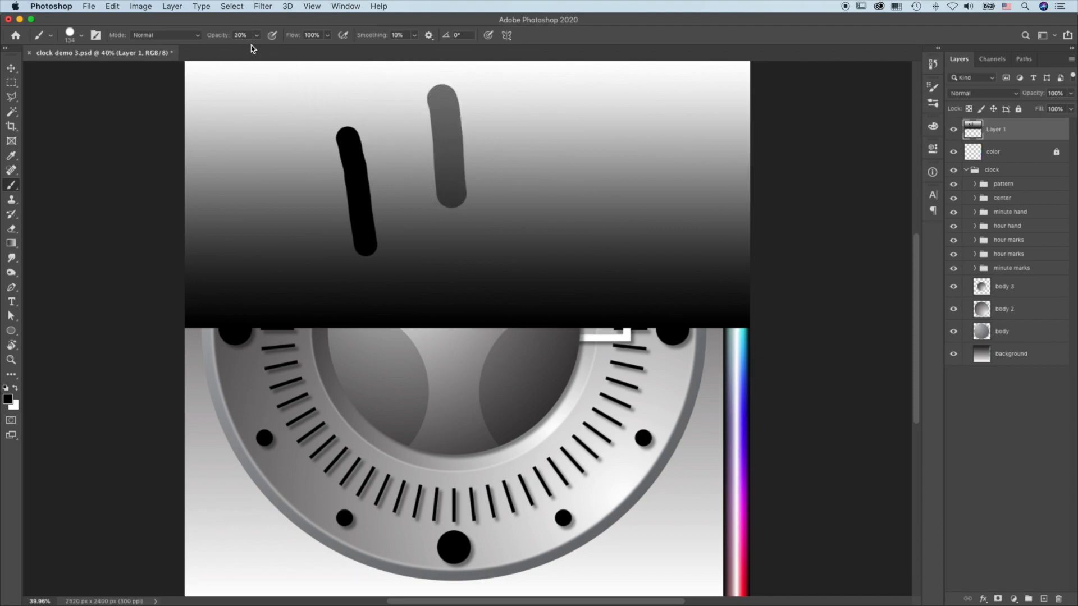
left_click_drag(286, 88, 286, 178)
key("0")
key("5")
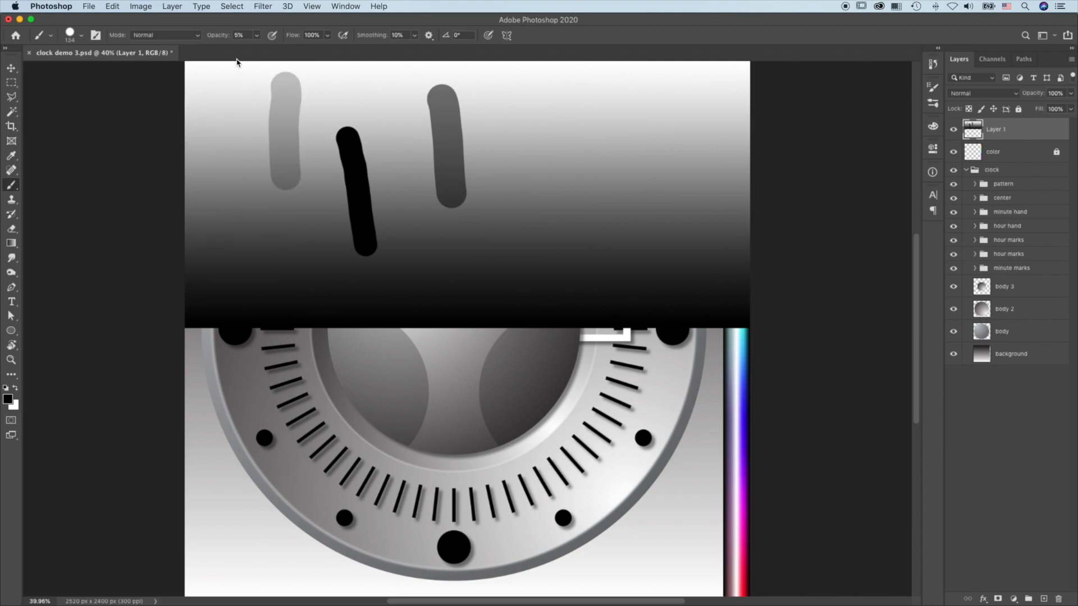
left_click_drag(490, 99, 515, 191)
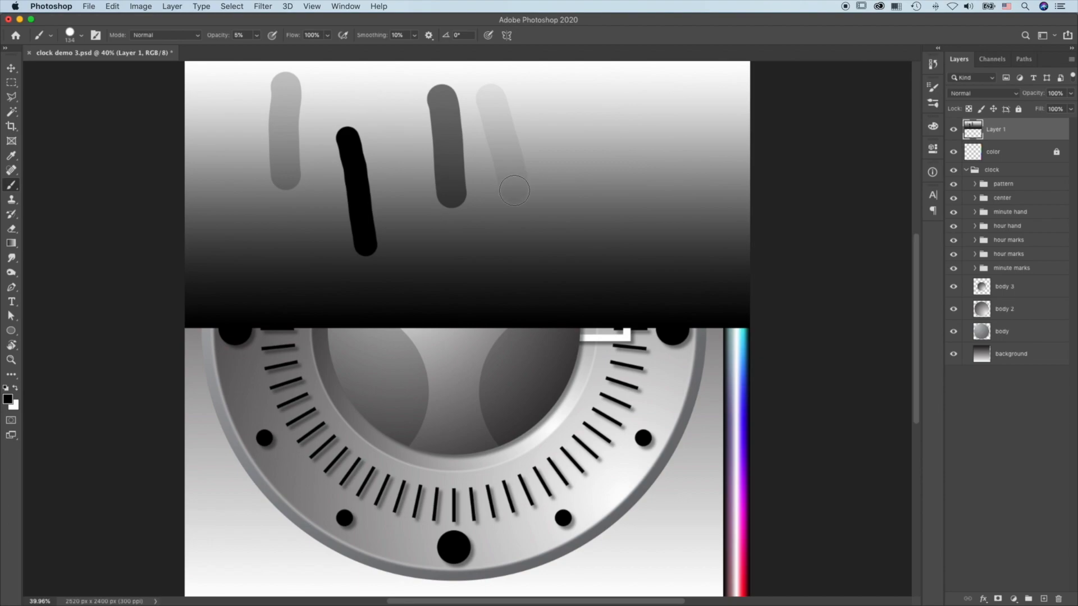
Undo the opacity test strokes and set the brush opacity back to 100%
key("ctrl+z")
key("ctrl+z")
key("ctrl+z")
key("ctrl+z")
key("0")
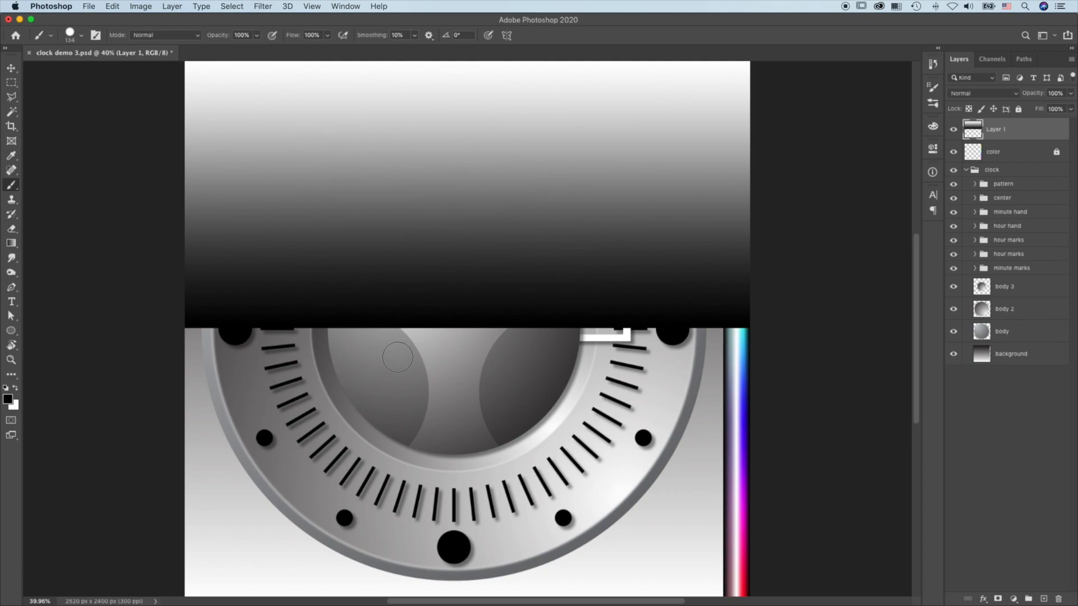
Paint a black stroke past the gradient's lower edge, lock Layer 1's transparent pixels, and paint a second stroke across the same edge
left_click(409, 216)
left_click_drag(409, 216, 420, 400)
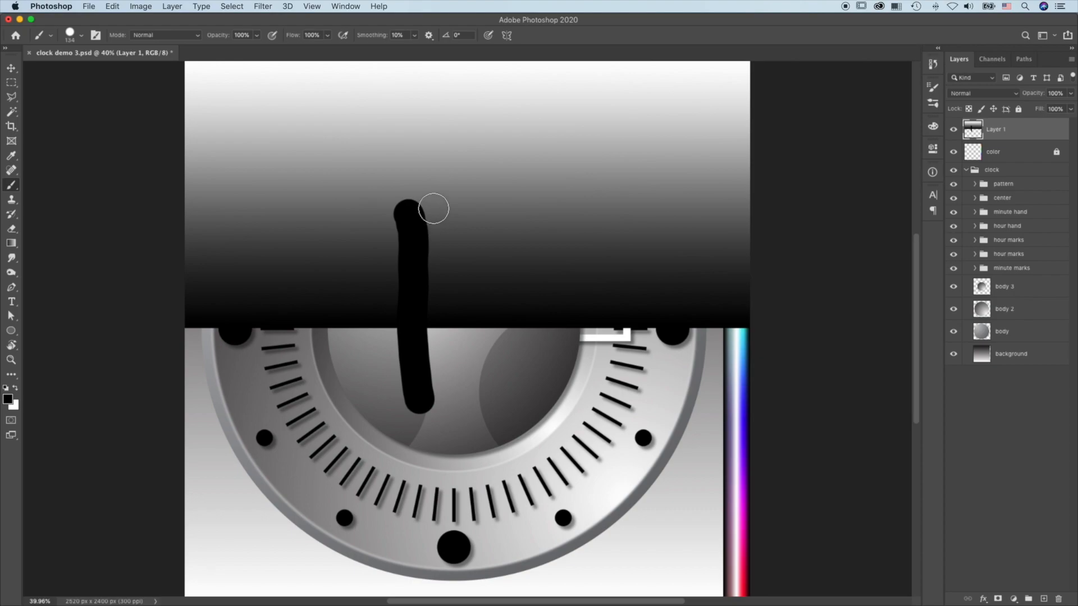
left_click(970, 110)
left_click_drag(496, 200, 497, 489)
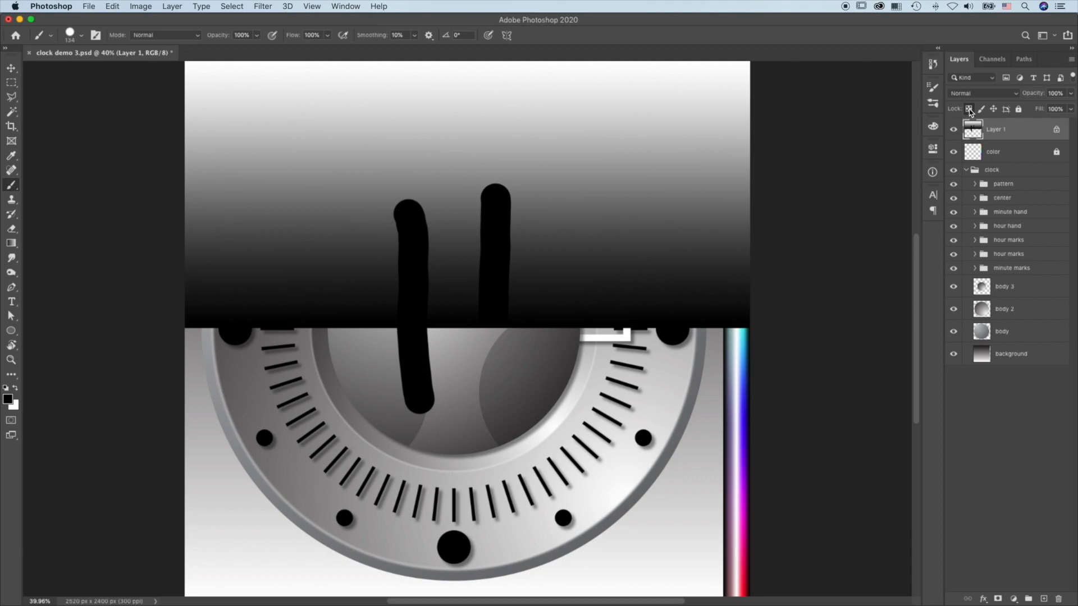
Undo the two strokes across the gradient's edge and the transparency lock on Layer 1
key("super+z")
key("super+z")
key("super+z")
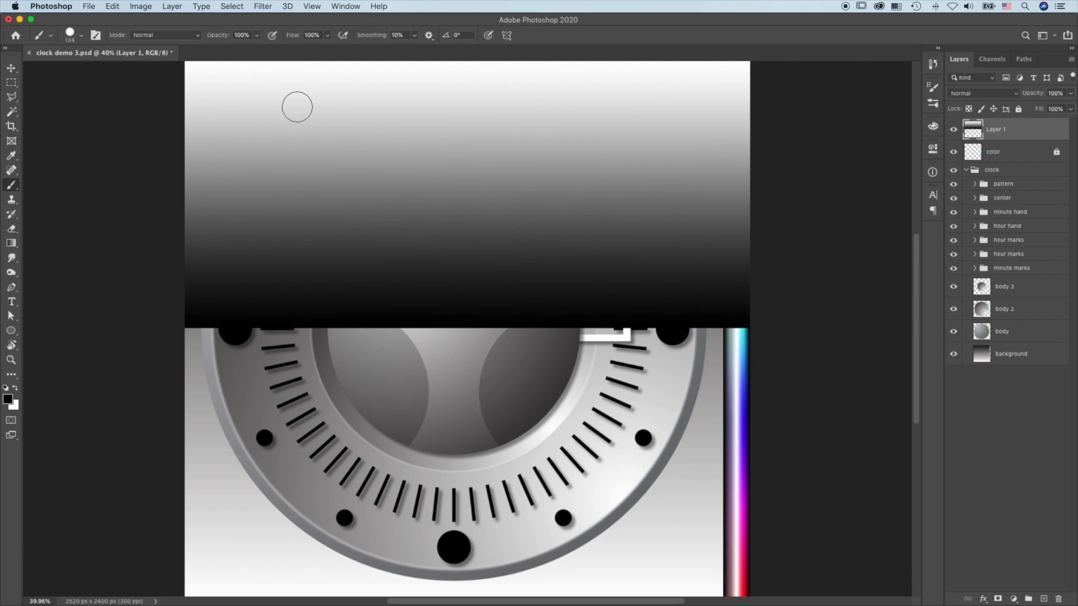
Paint a uniform wavy stroke and a tapered, pressure-sensitive one on Layer 1's gradient, and undo both
mouse_move(297, 107)
left_mouse_down()
mouse_move(312, 140)
mouse_move(362, 157)
mouse_move(399, 205)
mouse_move(443, 219)
left_mouse_up()
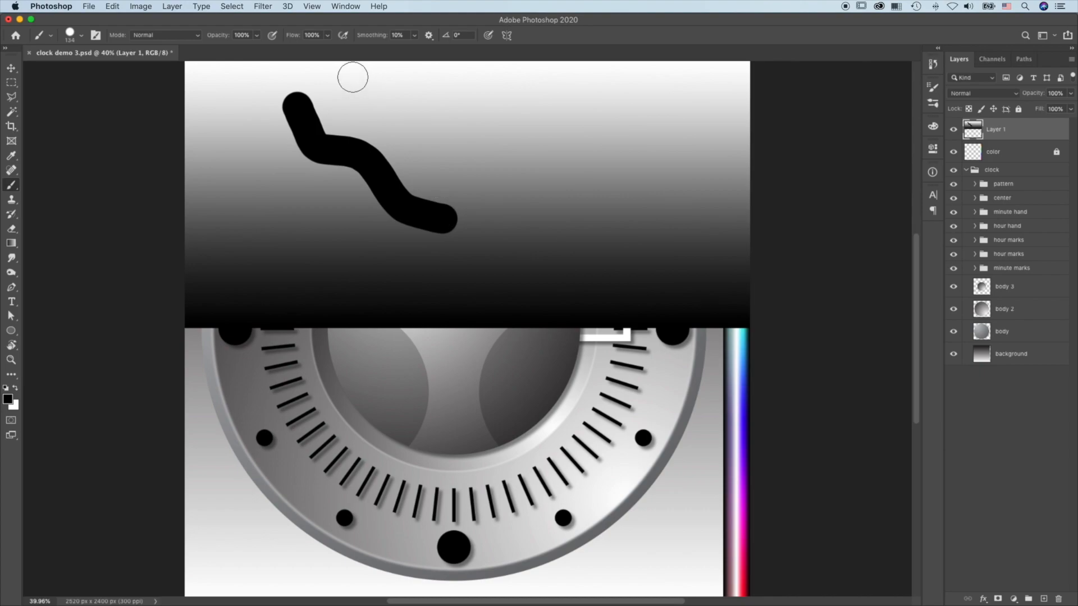
mouse_move(380, 92)
left_mouse_down()
mouse_move(409, 119)
mouse_move(468, 126)
mouse_move(488, 159)
mouse_move(528, 165)
mouse_move(538, 196)
mouse_move(567, 200)
mouse_move(640, 258)
left_mouse_up()
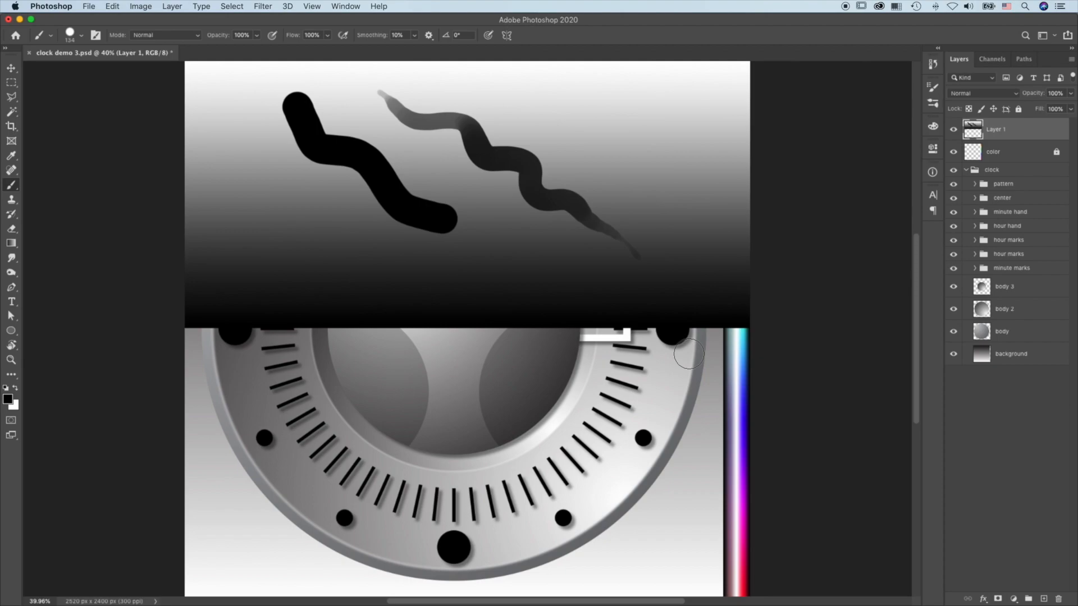
key("super+z")
key("super+z")
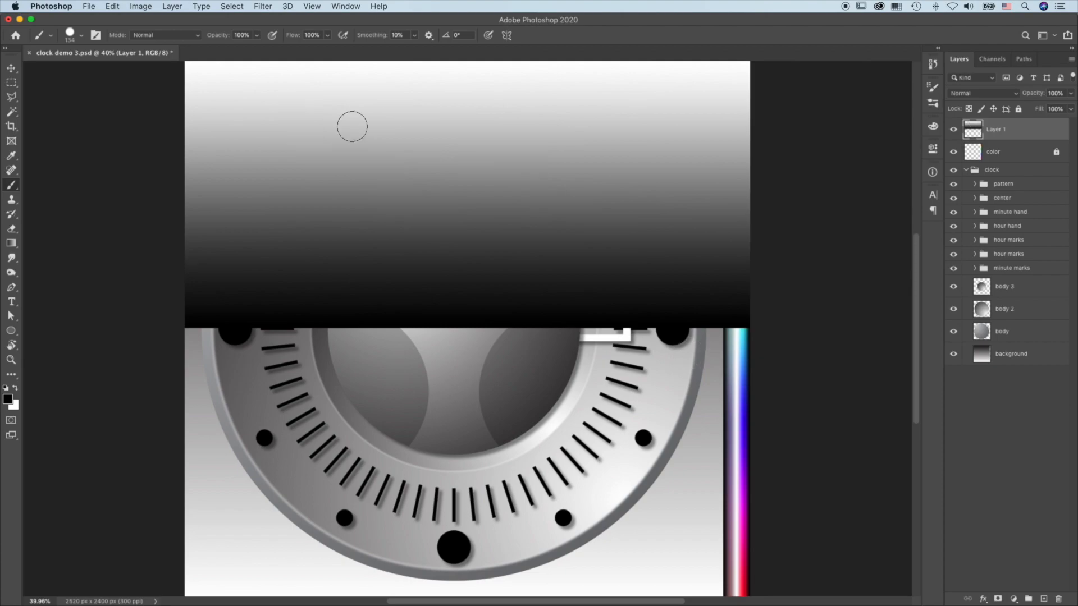
Lighten a vertical strip of Layer 1's gradient with the Dodge tool set to the Highlights range
key("o")
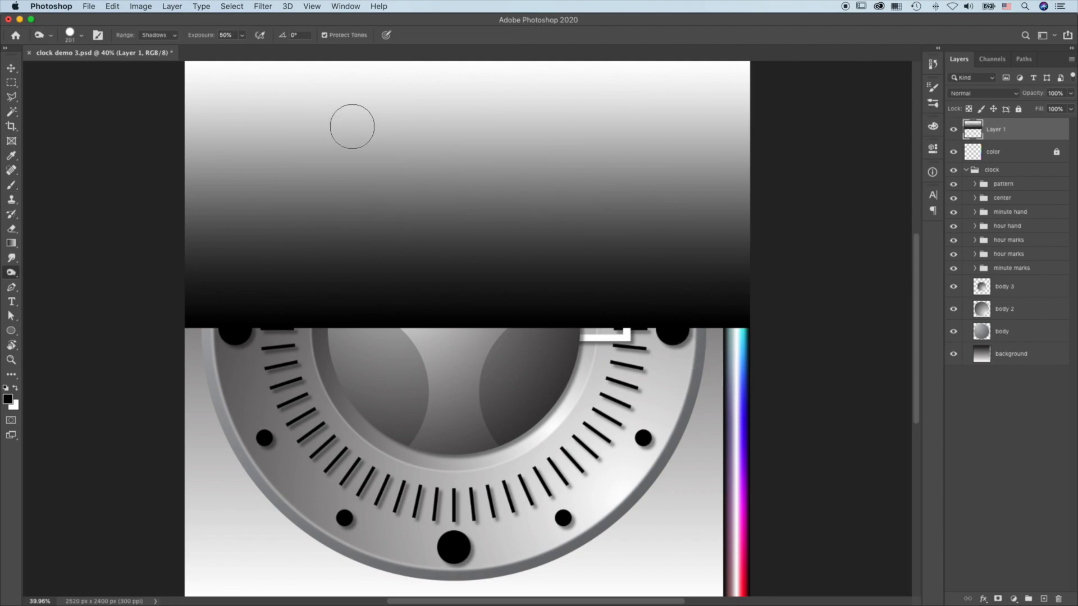
left_click(18, 277)
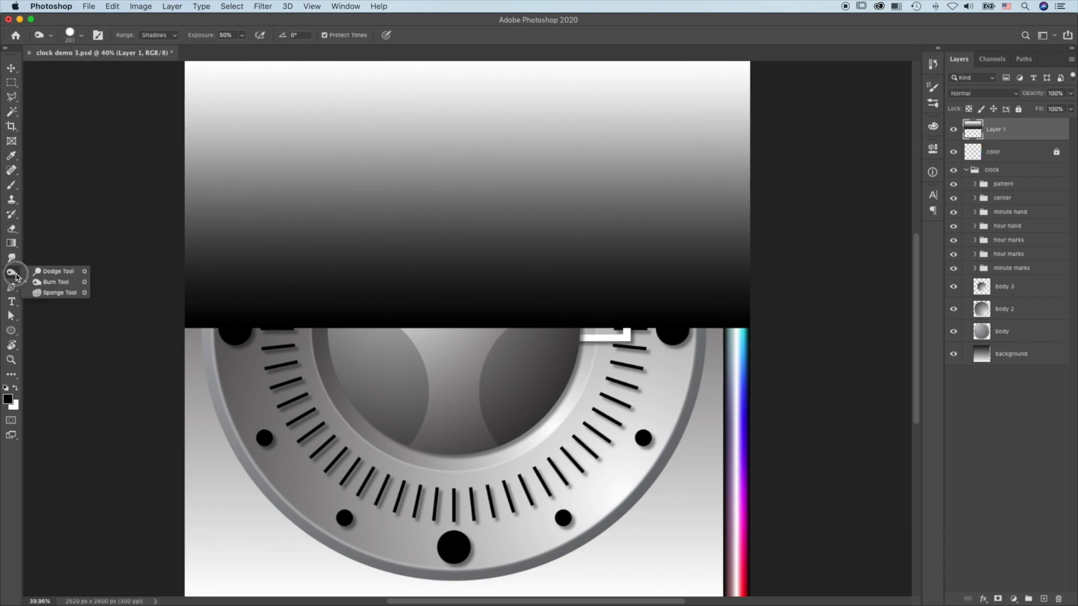
left_click(60, 272)
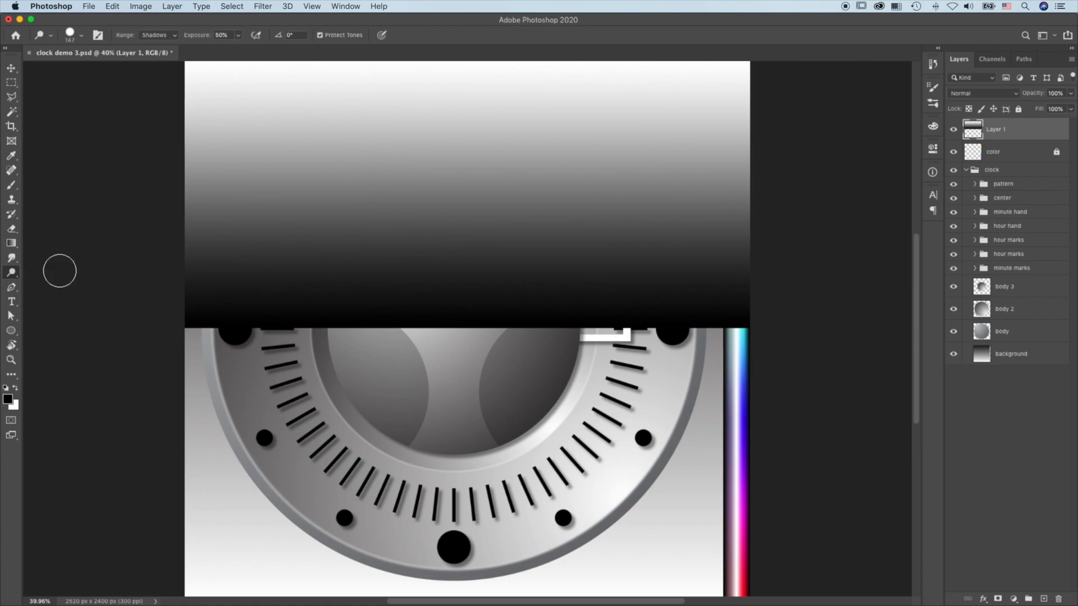
left_click(169, 34)
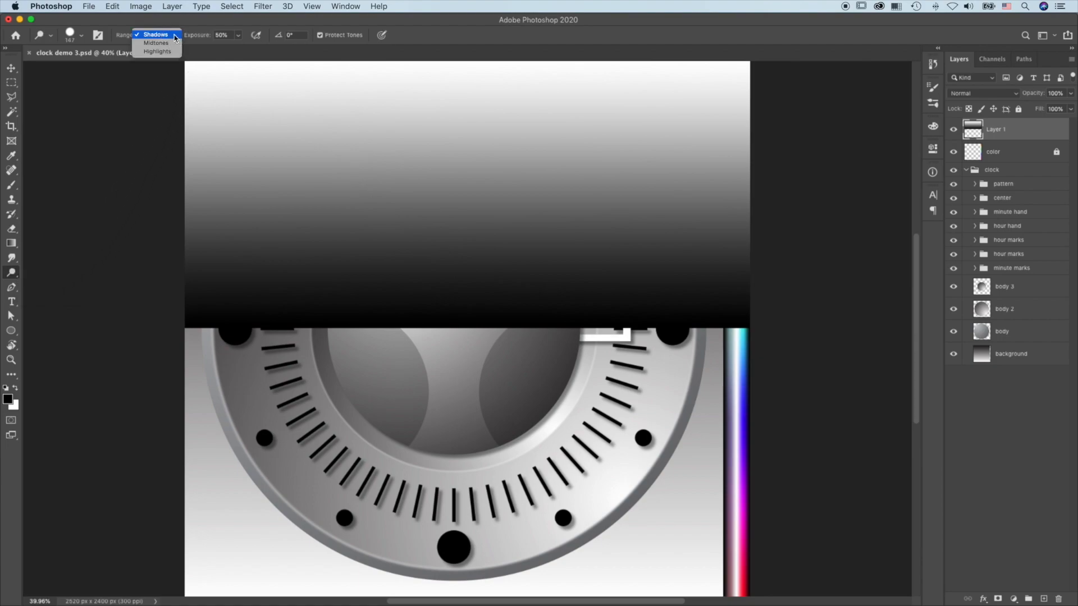
left_click(161, 51)
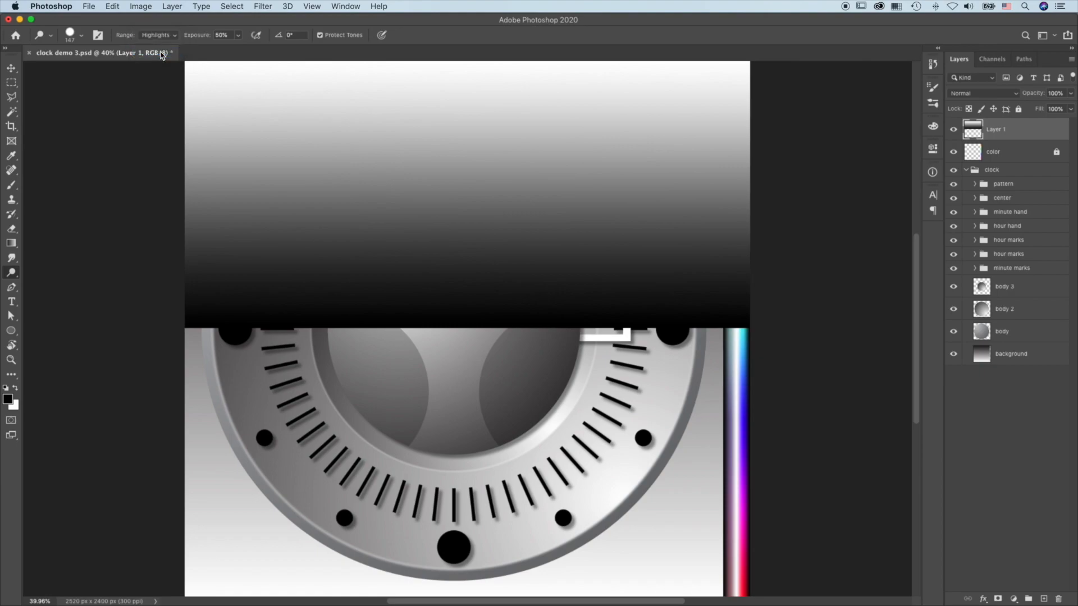
left_click_drag(305, 63, 304, 241)
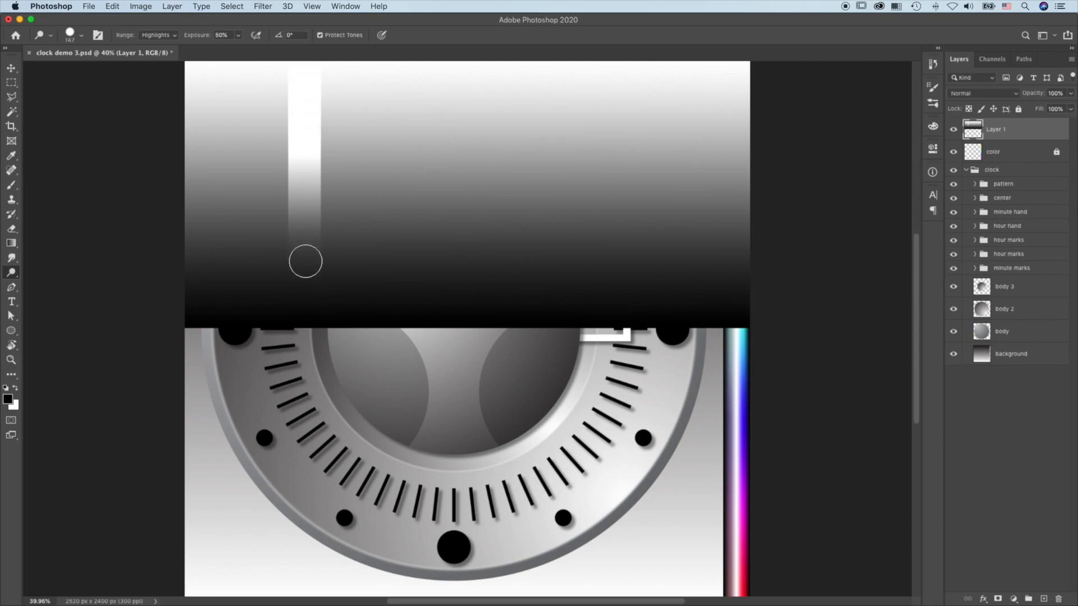
Dodge a second vertical strip of the gradient with the range set to Midtones
left_click(174, 38)
left_click(157, 26)
left_click(166, 39)
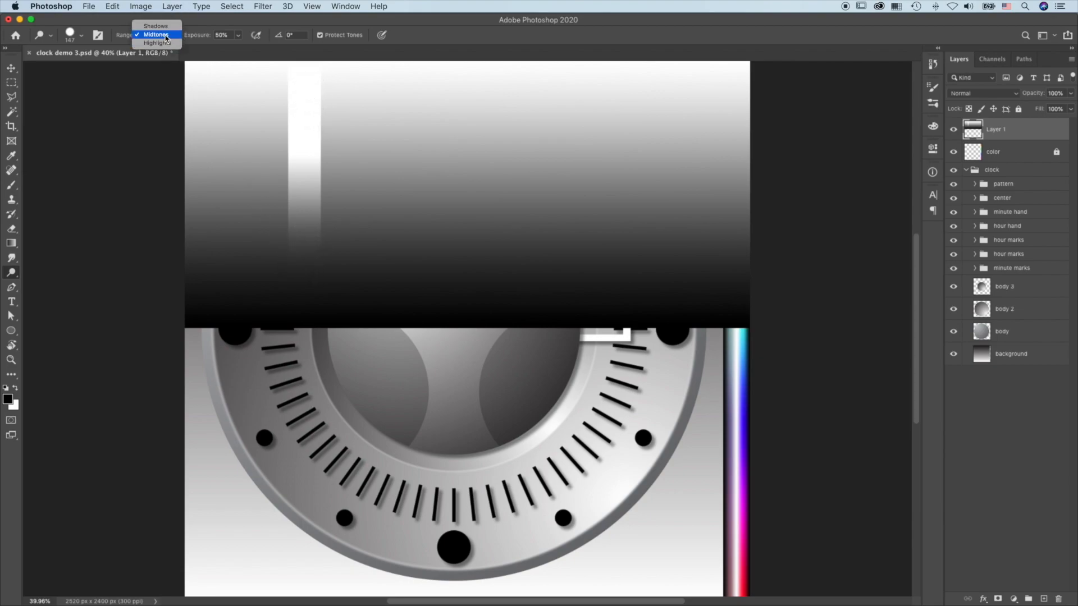
left_click(166, 37)
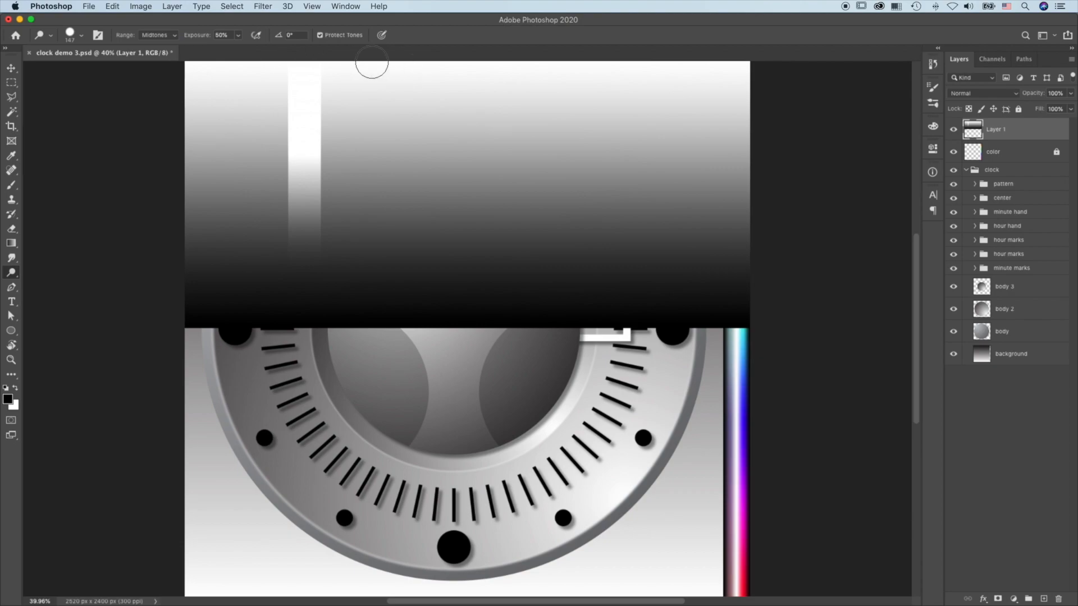
left_click_drag(371, 62, 373, 331)
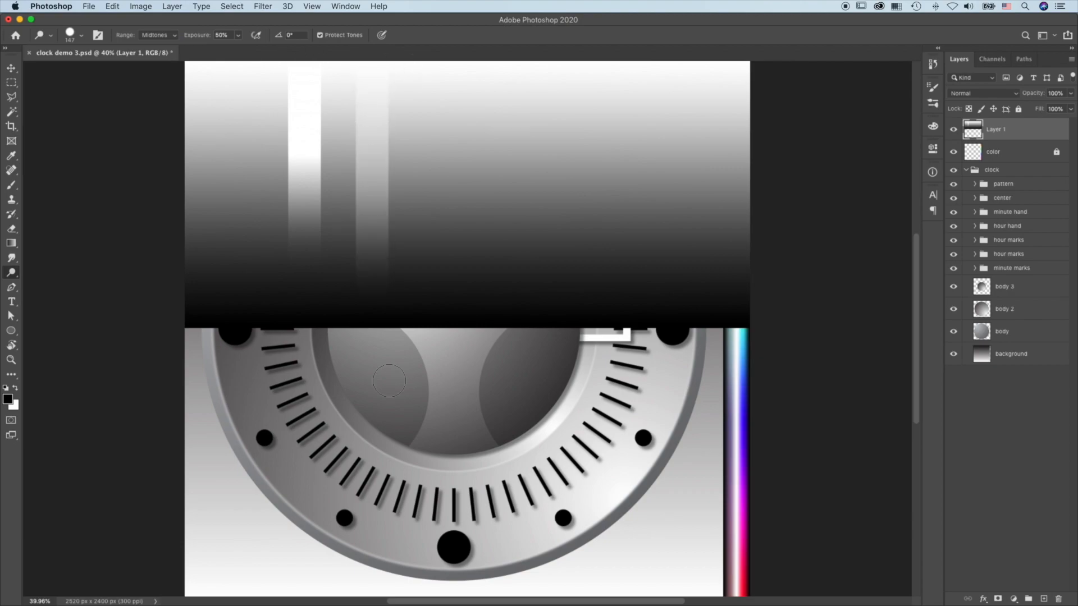
Dodge a third vertical strip of the gradient with the range set to Shadows
left_click(176, 38)
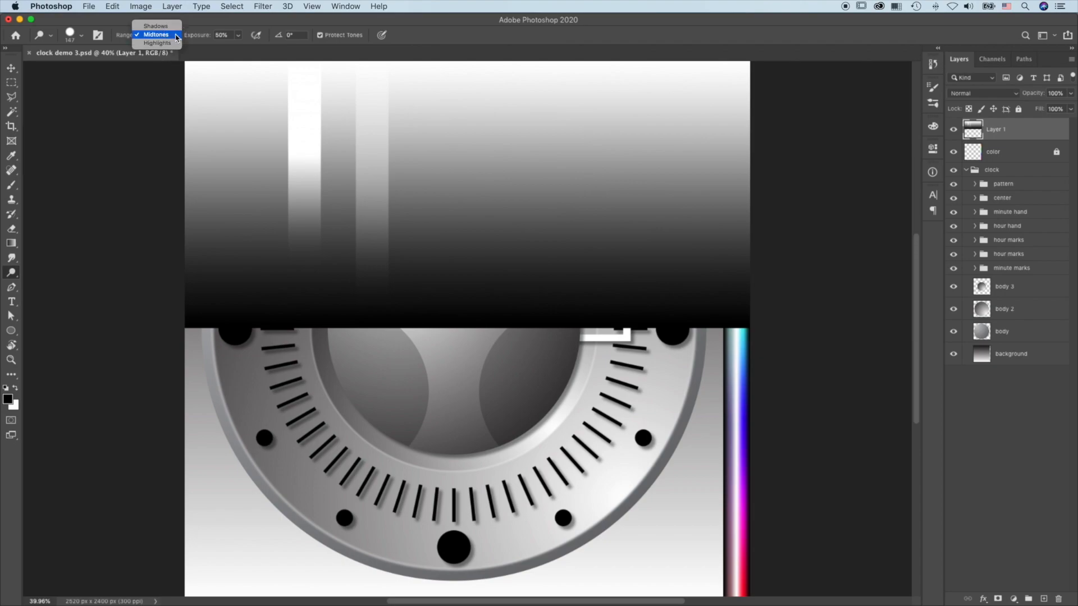
left_click(167, 28)
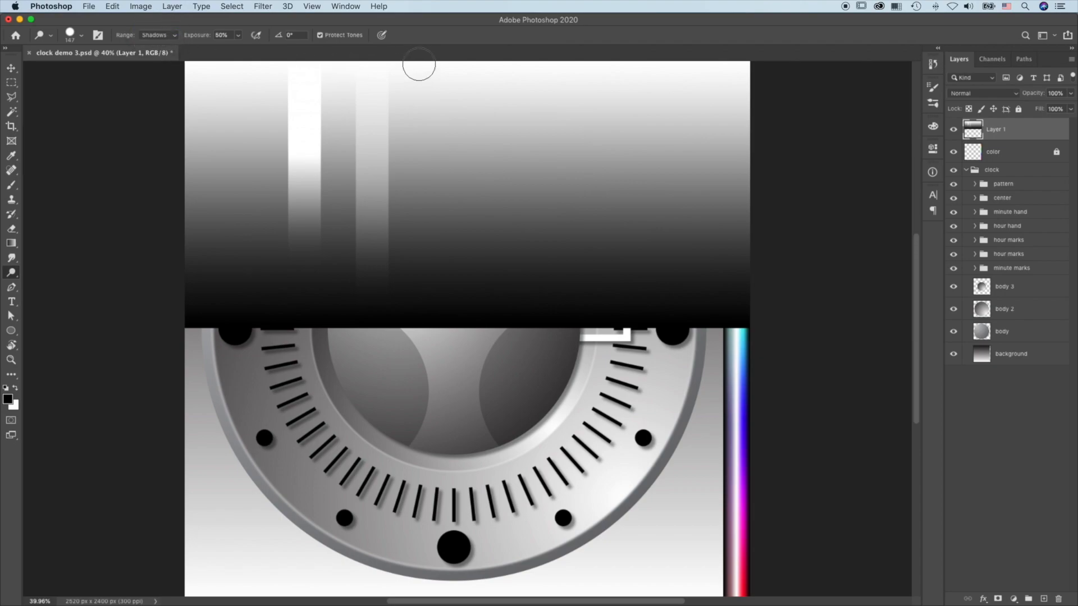
left_click_drag(438, 110, 440, 553)
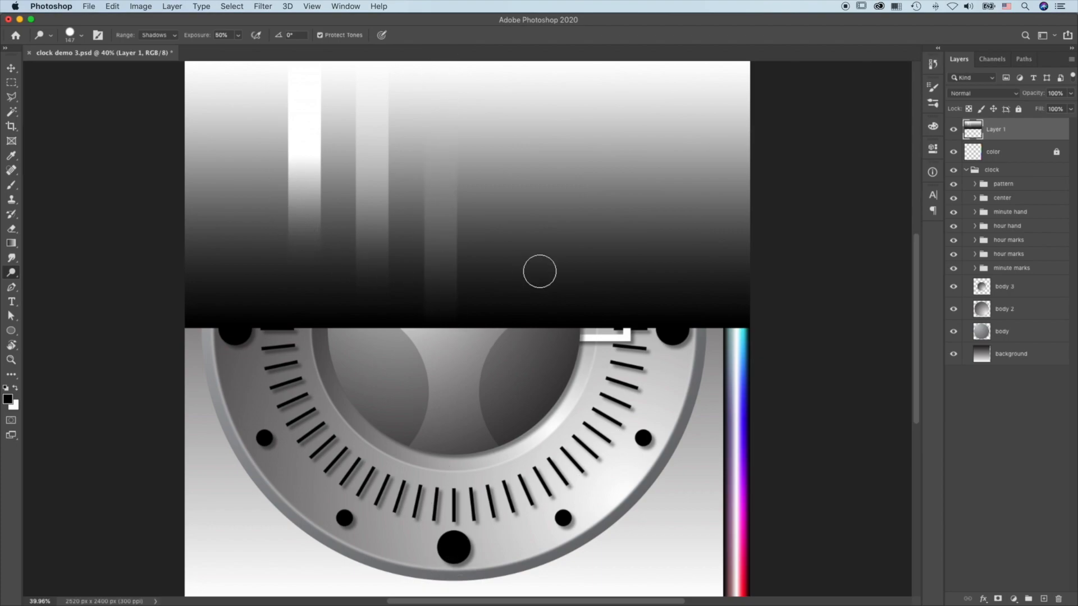
Undo the three dodge strokes on Layer 1
key("super+z")
key("super+z")
key("super+z")
Darken a vertical strip of Layer 1's gradient with the Burn tool set to the Highlights range
right_click(11, 272)
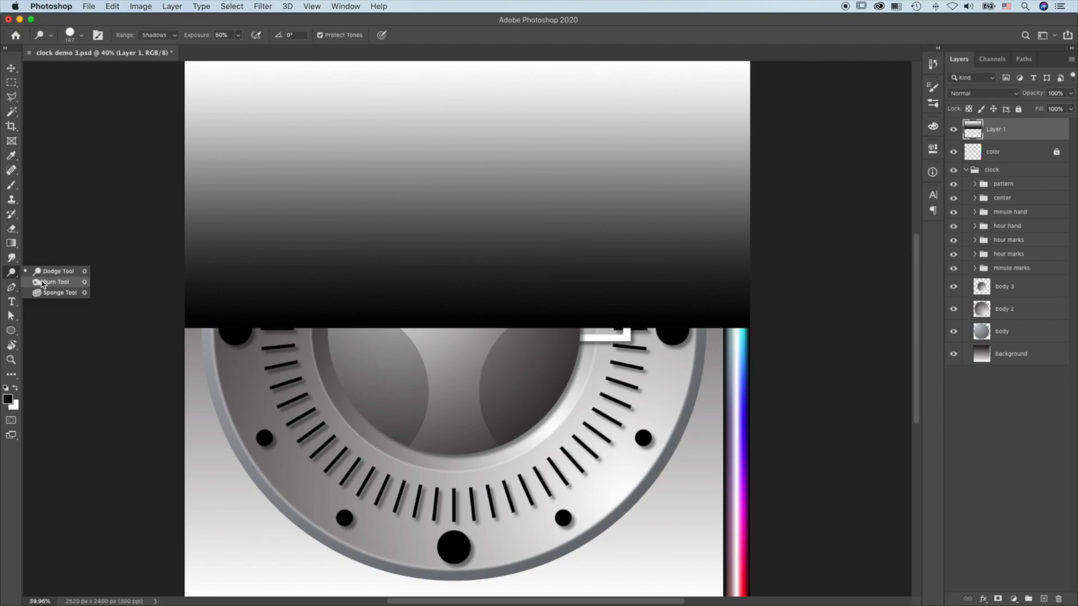
left_click(45, 280)
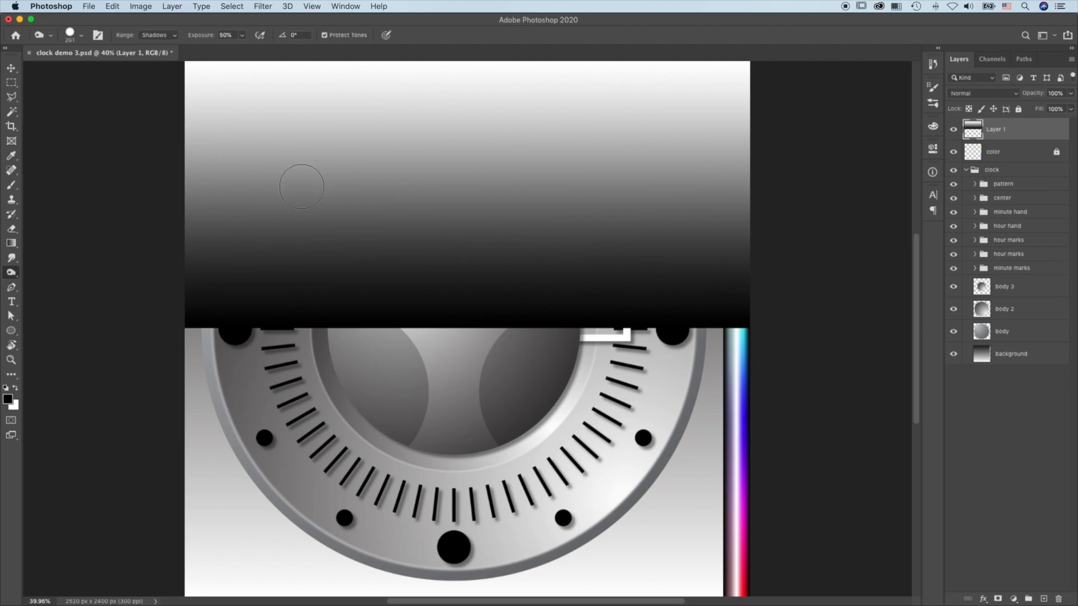
left_click(157, 35)
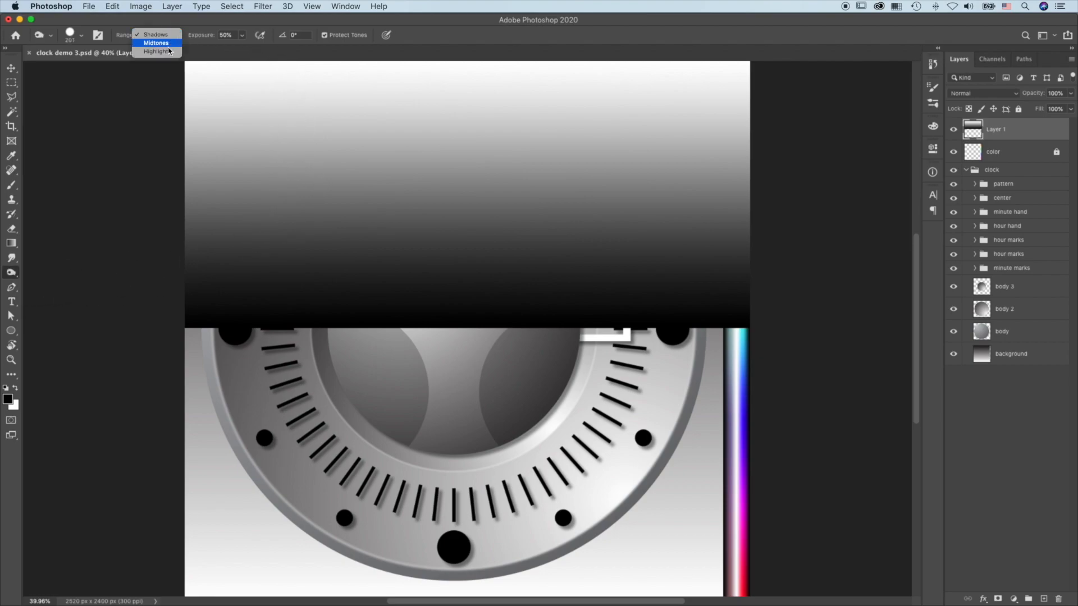
left_click(158, 49)
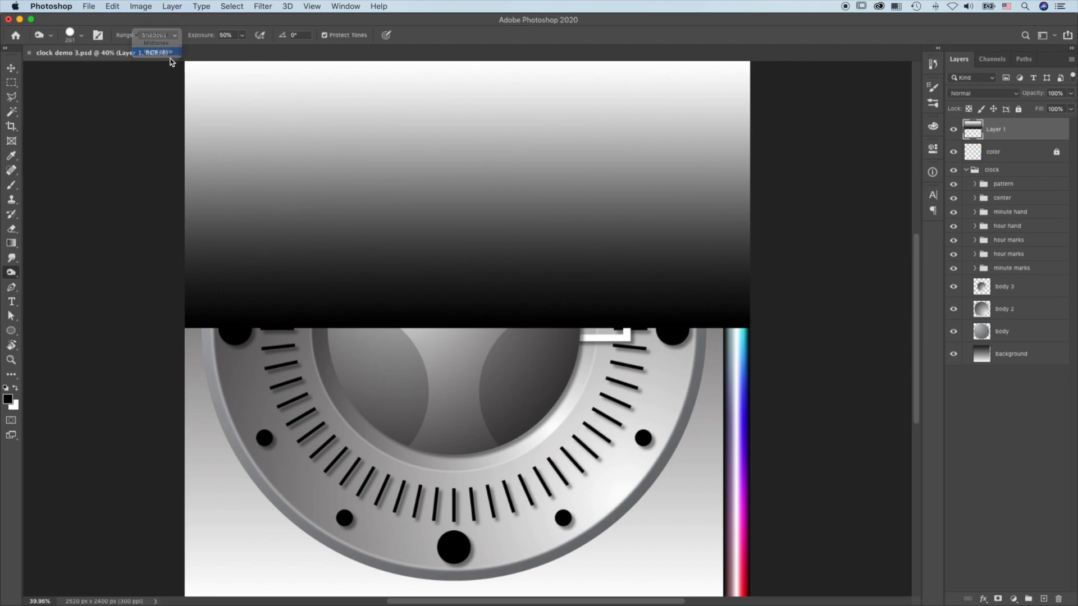
left_click(327, 63)
left_click_drag(326, 63, 335, 493)
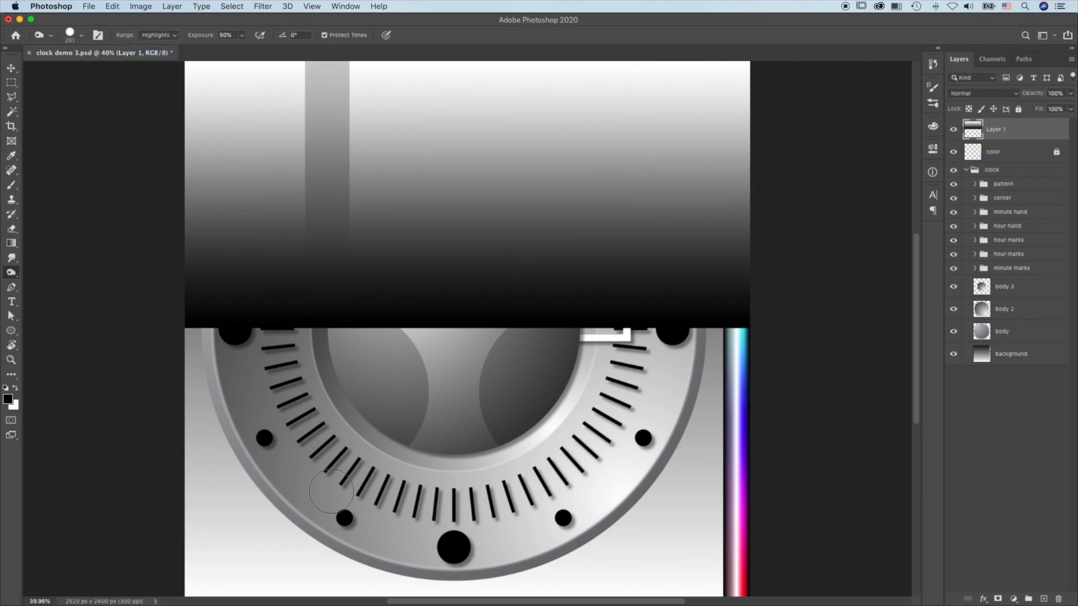
Burn a second vertical strip of the gradient with the range set to Midtones
left_click(163, 34)
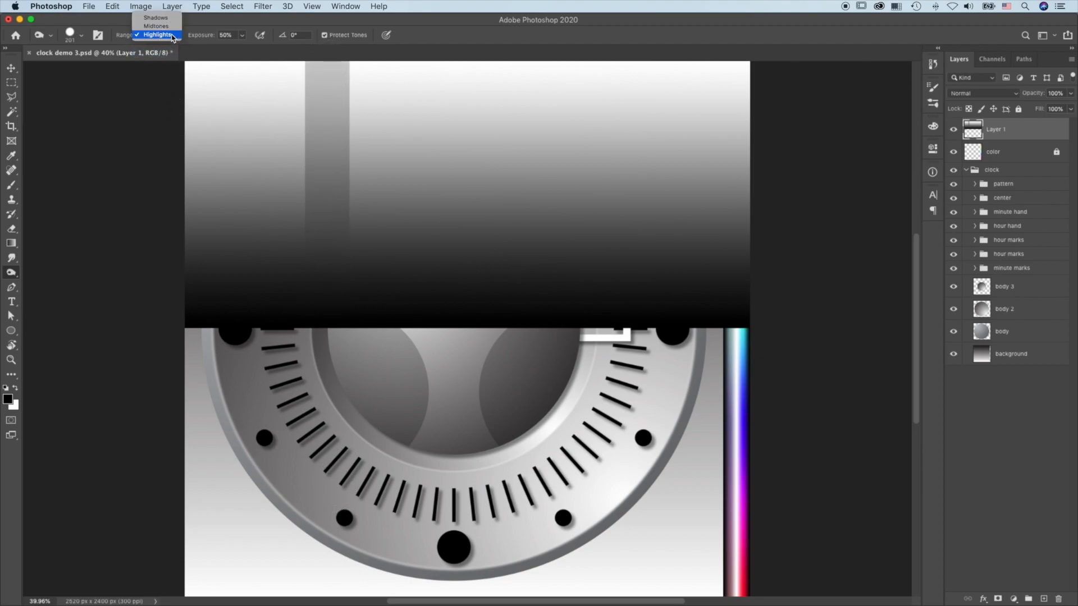
left_click(157, 27)
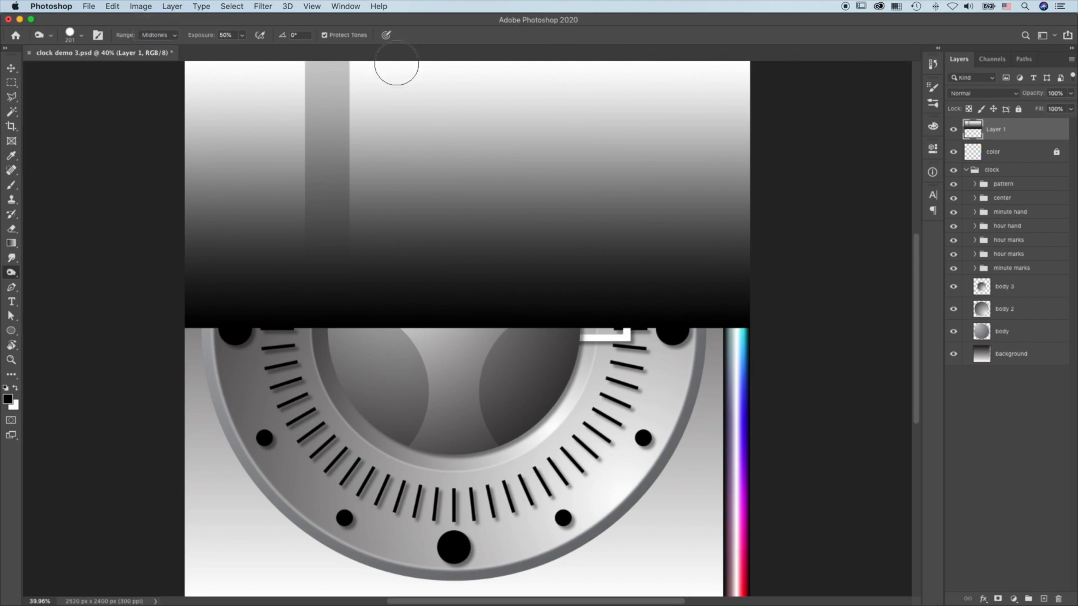
left_click_drag(397, 63, 404, 320)
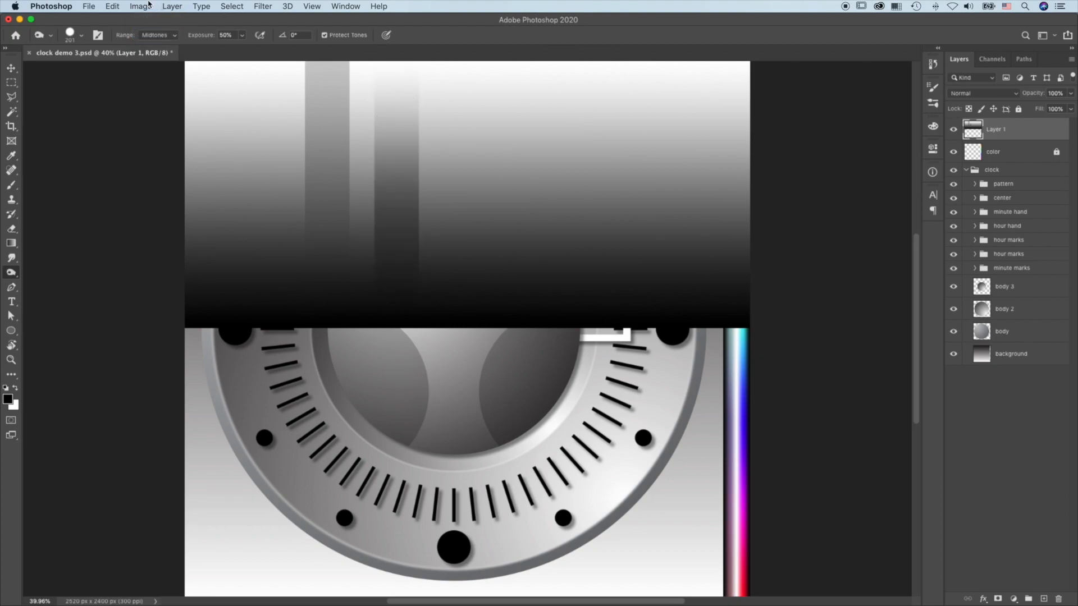
Burn a third vertical strip of the gradient with the range set to Shadows, and hide Layer 1
left_click(173, 36)
left_click(166, 28)
left_click_drag(473, 63, 473, 332)
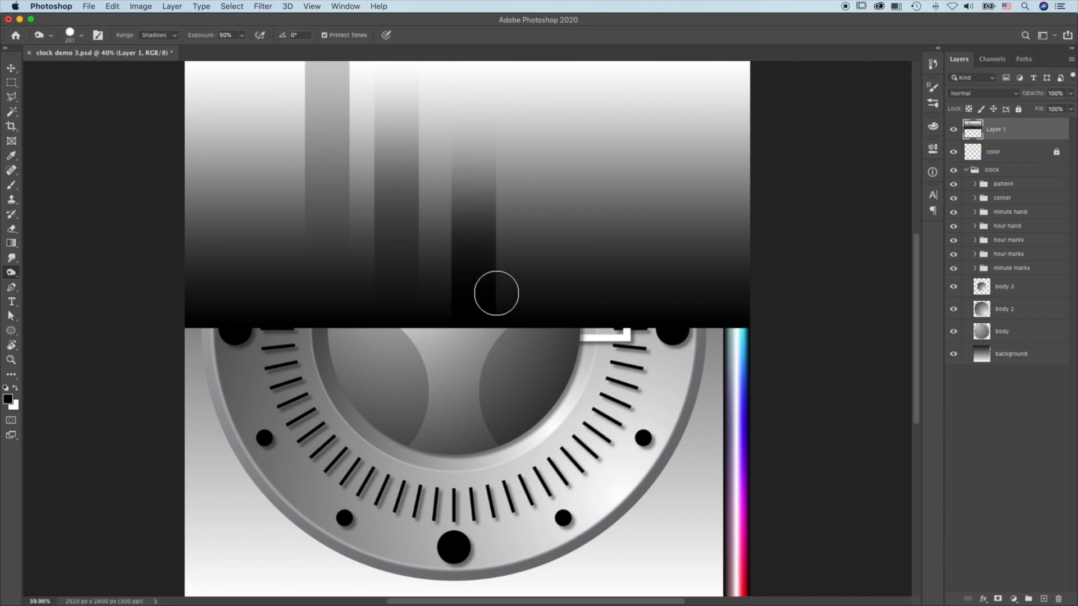
left_click(954, 130)
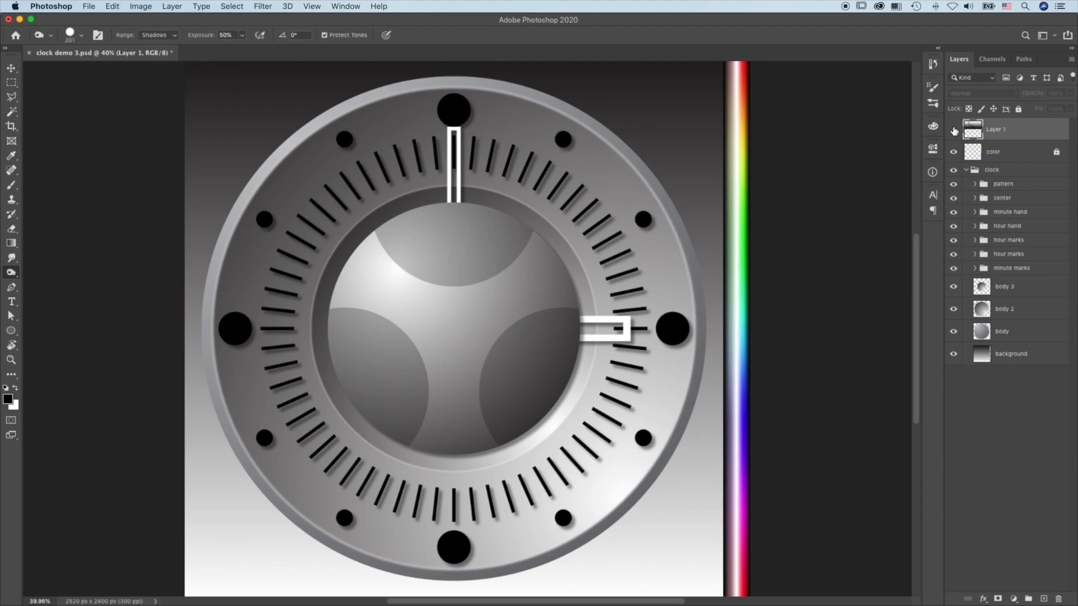
Lighten several sections of the body layer's outer rim with the Dodge tool, using the Midtones range and 30% exposure
left_click(1024, 333)
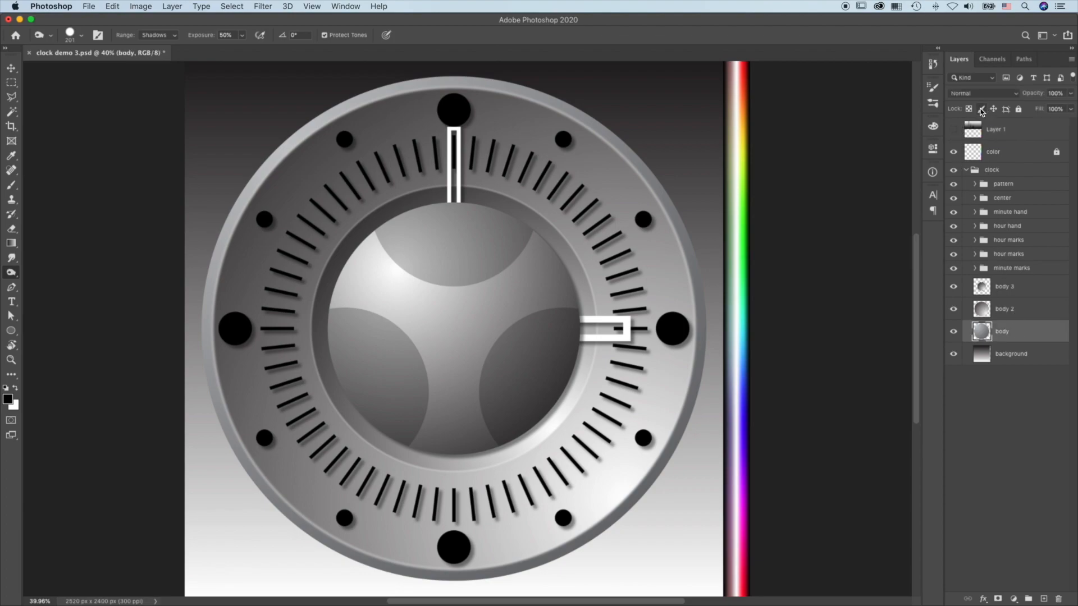
right_click(11, 275)
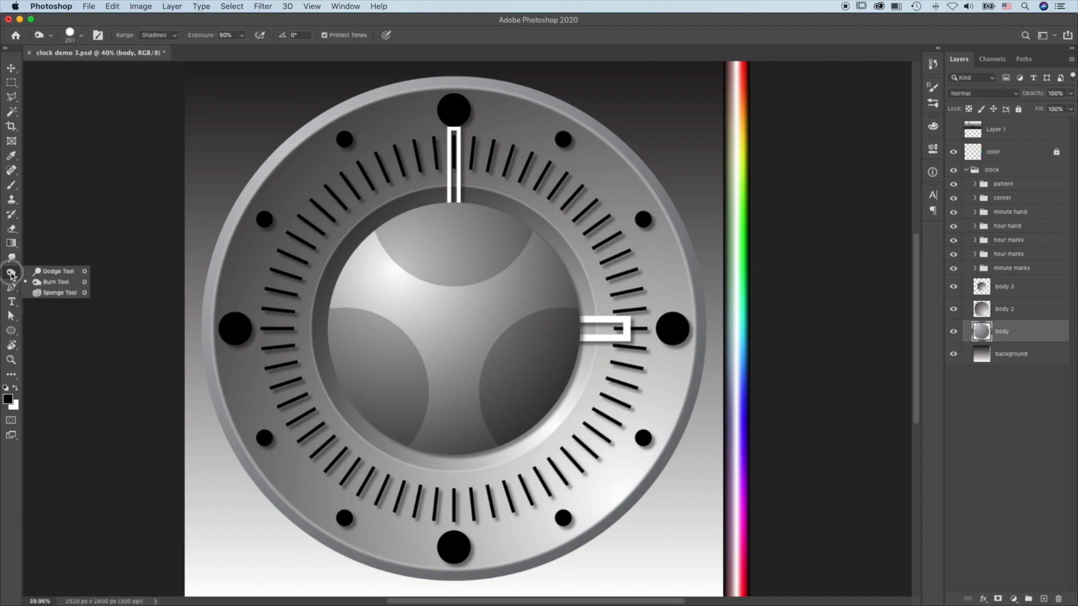
left_click(48, 272)
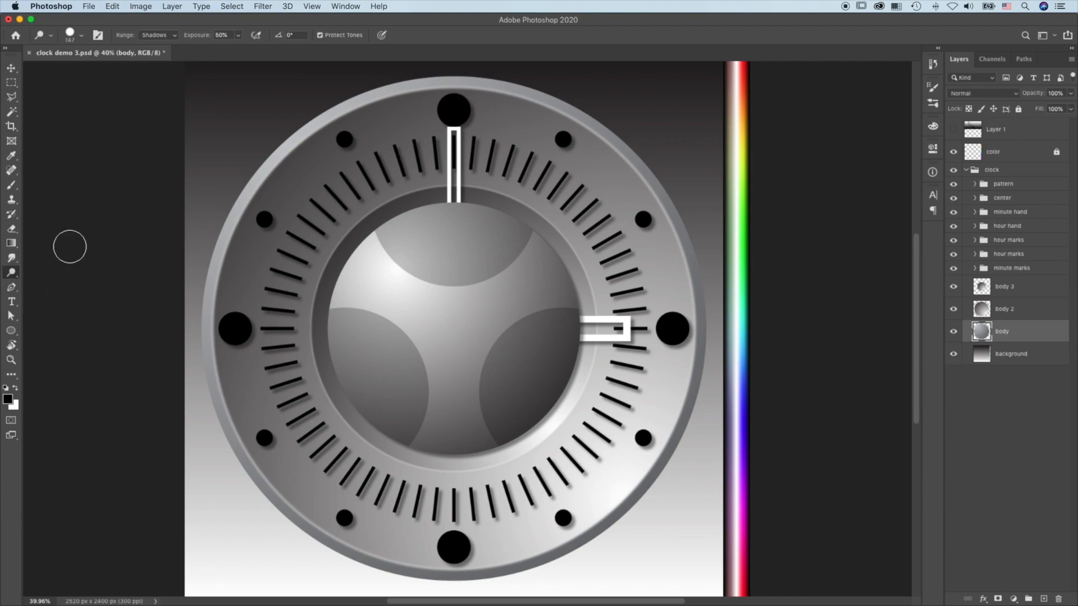
left_click(175, 37)
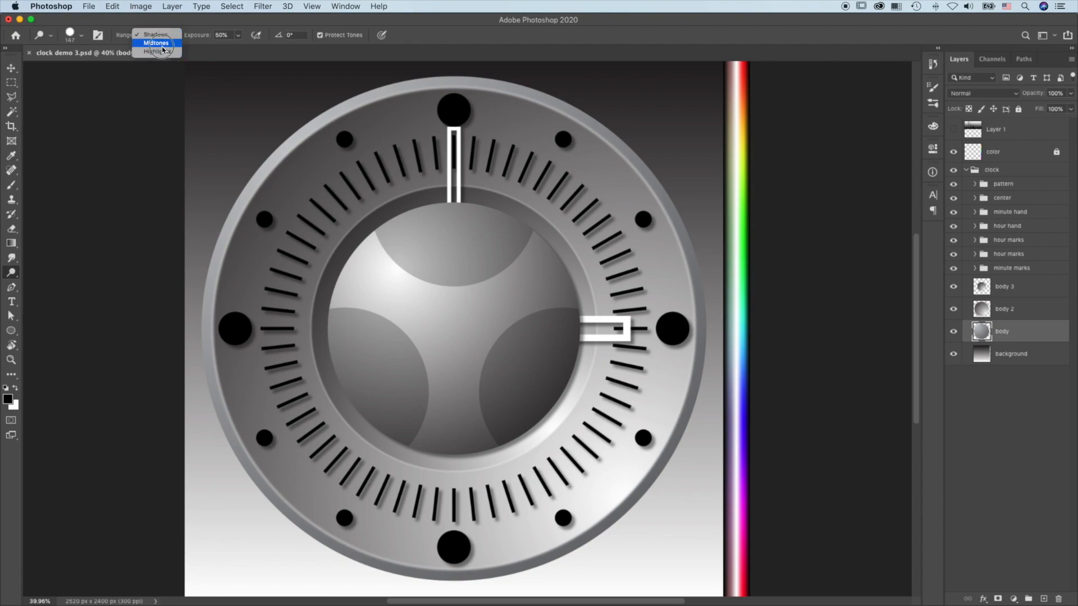
left_click(160, 42)
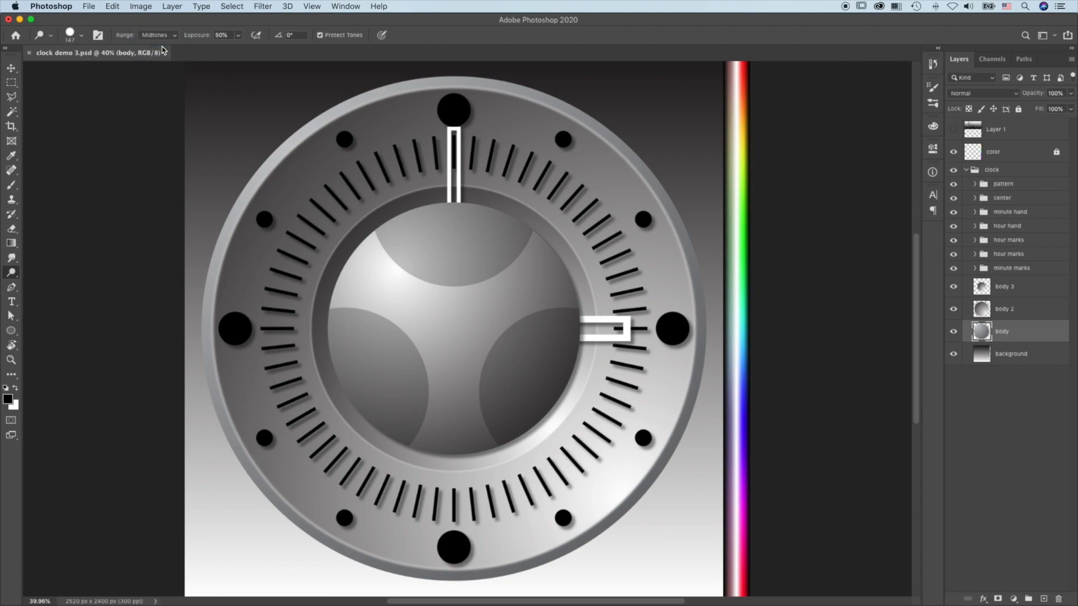
left_click(231, 35)
mouse_move(353, 325)
left_mouse_down()
mouse_move(356, 84)
mouse_move(366, 80)
left_mouse_up()
mouse_move(197, 312)
left_mouse_down()
mouse_move(202, 330)
mouse_move(193, 284)
mouse_move(203, 331)
left_mouse_up()
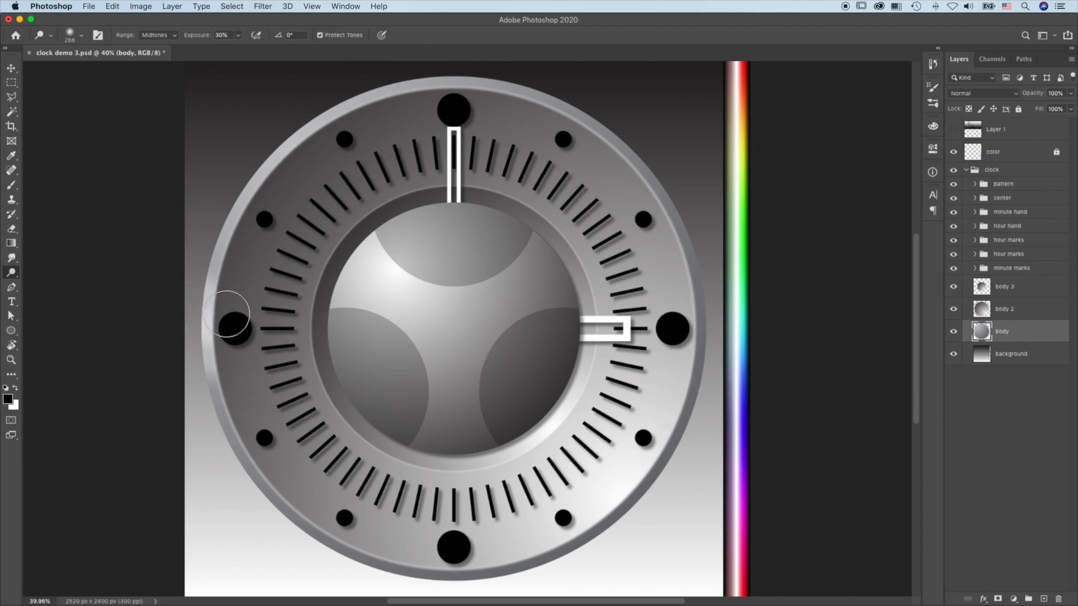
mouse_move(709, 311)
left_mouse_down()
mouse_move(705, 366)
mouse_move(693, 323)
mouse_move(699, 309)
mouse_move(707, 365)
left_mouse_up()
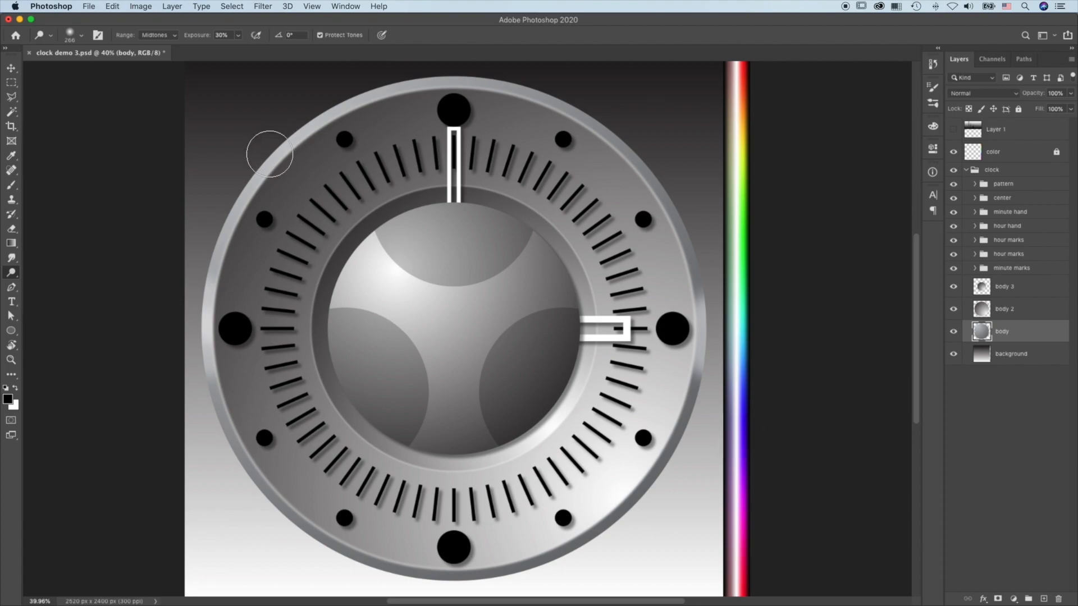
mouse_move(290, 128)
left_mouse_down()
mouse_move(280, 120)
mouse_move(241, 205)
left_mouse_up()
mouse_move(601, 90)
left_mouse_down()
mouse_move(608, 116)
mouse_move(598, 128)
mouse_move(607, 106)
left_mouse_up()
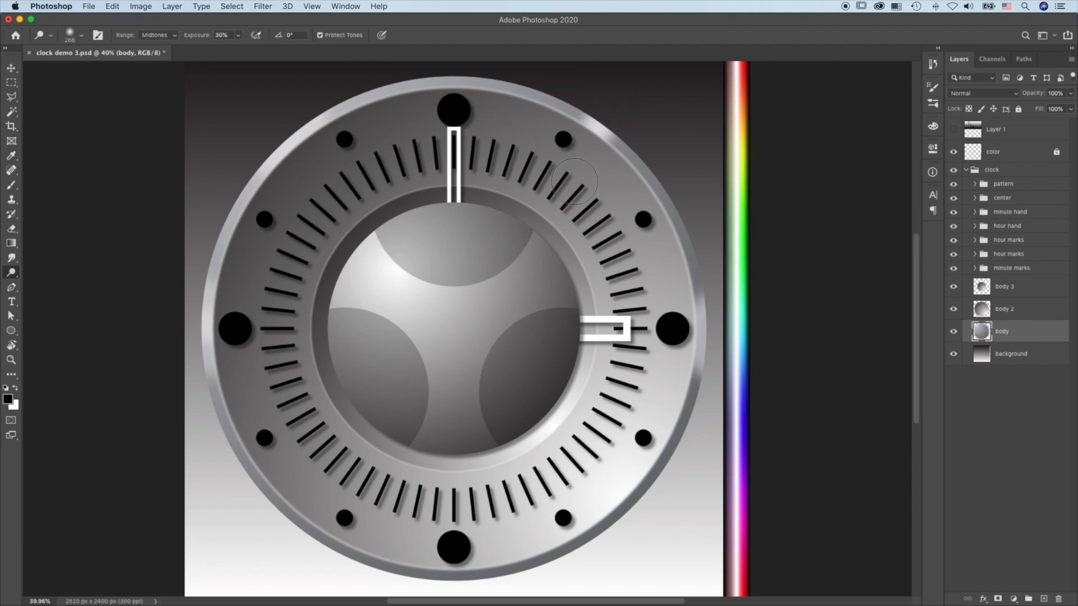
Dodge soft highlights onto the body 2 layer's dial face at 10% exposure with an enlarged brush
left_click(1033, 311)
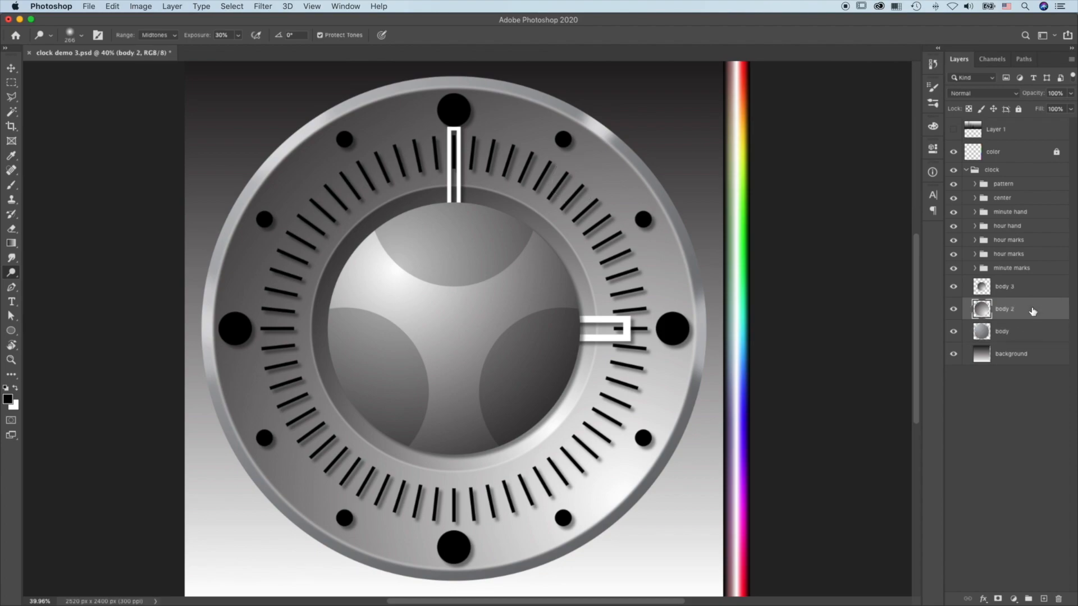
left_click_drag(260, 332, 271, 333)
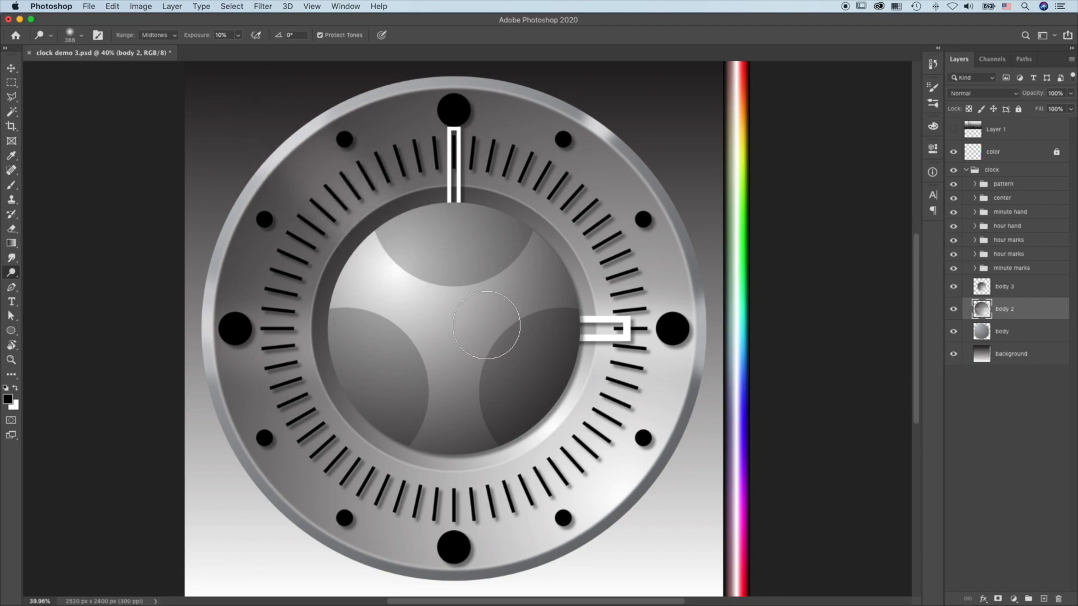
Darken sections of the body layer's outer rim with the Burn tool, using the Midtones range and 10% exposure
right_click(17, 275)
left_click(42, 279)
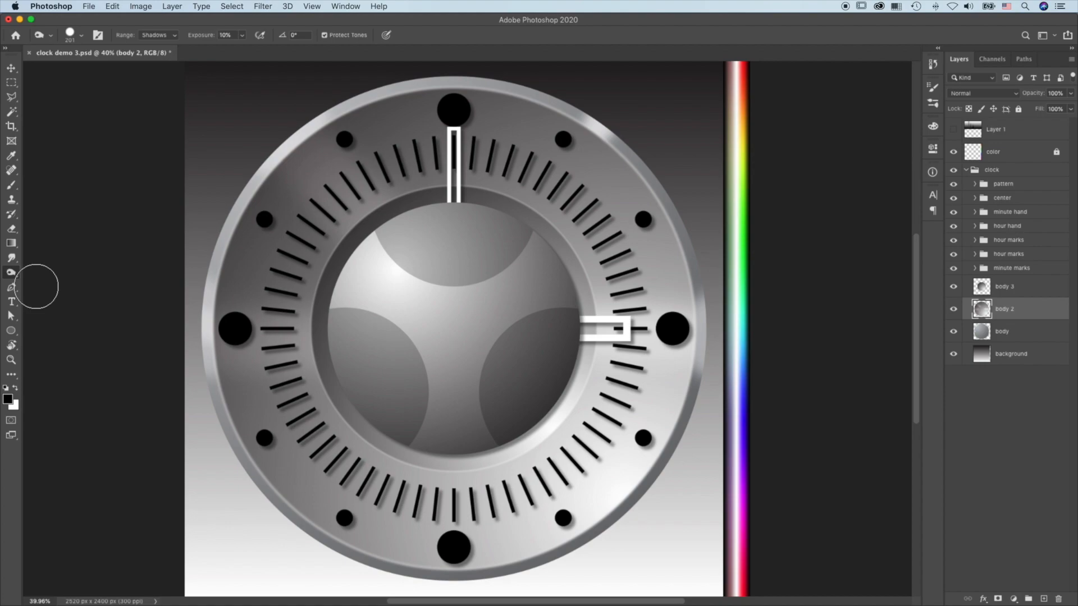
left_click(171, 35)
left_click(168, 43)
mouse_move(216, 496)
left_mouse_down()
mouse_move(195, 187)
mouse_move(205, 185)
left_mouse_up()
left_click(1032, 335)
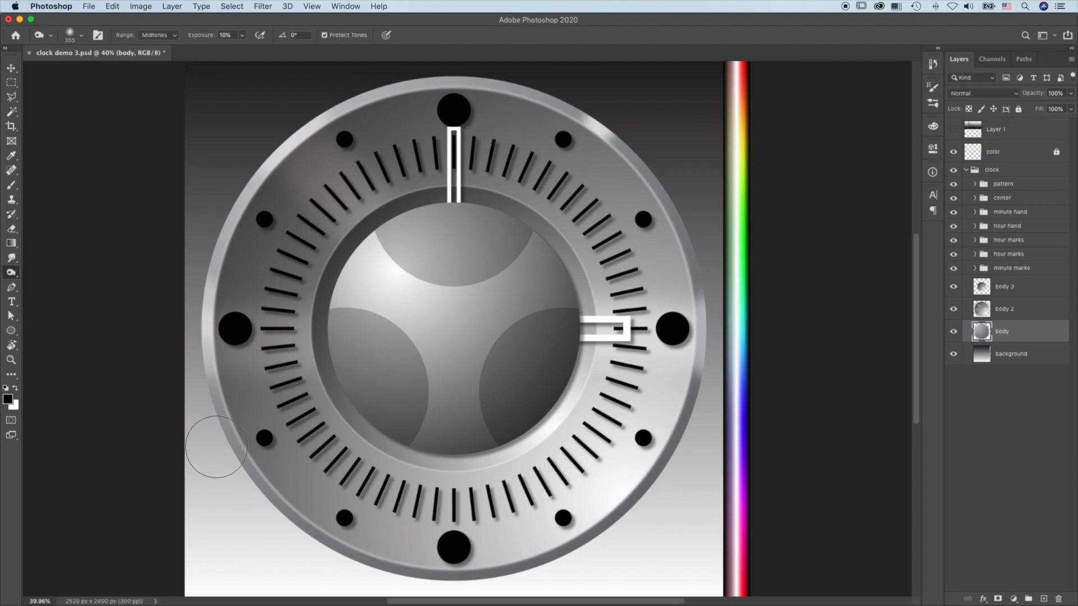
mouse_move(220, 454)
left_mouse_down()
mouse_move(277, 505)
mouse_move(230, 443)
mouse_move(269, 504)
mouse_move(304, 530)
mouse_move(237, 447)
mouse_move(260, 488)
mouse_move(305, 529)
mouse_move(225, 465)
mouse_move(264, 494)
left_mouse_up()
mouse_move(688, 425)
left_mouse_down()
mouse_move(676, 409)
mouse_move(668, 419)
mouse_move(639, 503)
mouse_move(662, 421)
mouse_move(698, 548)
mouse_move(709, 551)
left_mouse_up()
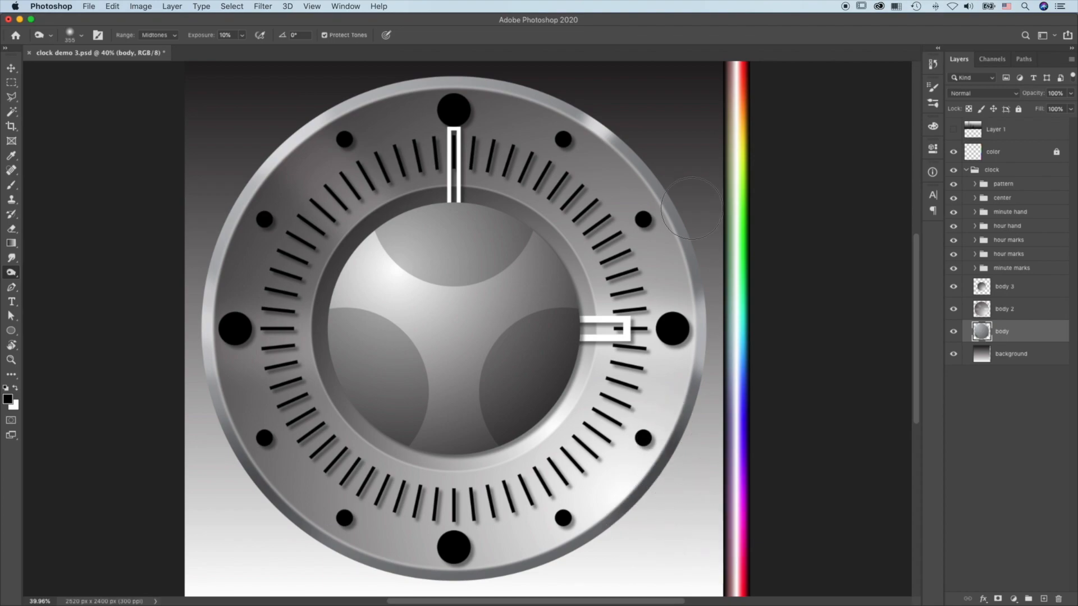
mouse_move(693, 183)
left_mouse_down()
mouse_move(647, 217)
mouse_move(685, 174)
mouse_move(668, 205)
left_mouse_up()
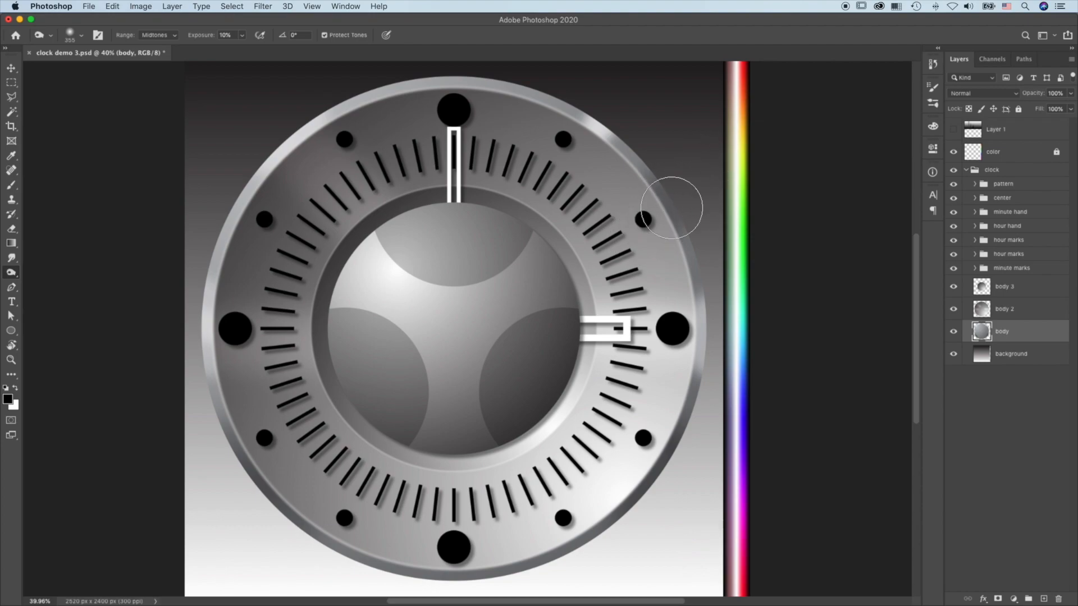
Burn soft shadows onto the upper-left dial face of the body 2 layer with a larger brush, and undo the last stroke
left_click(1036, 308)
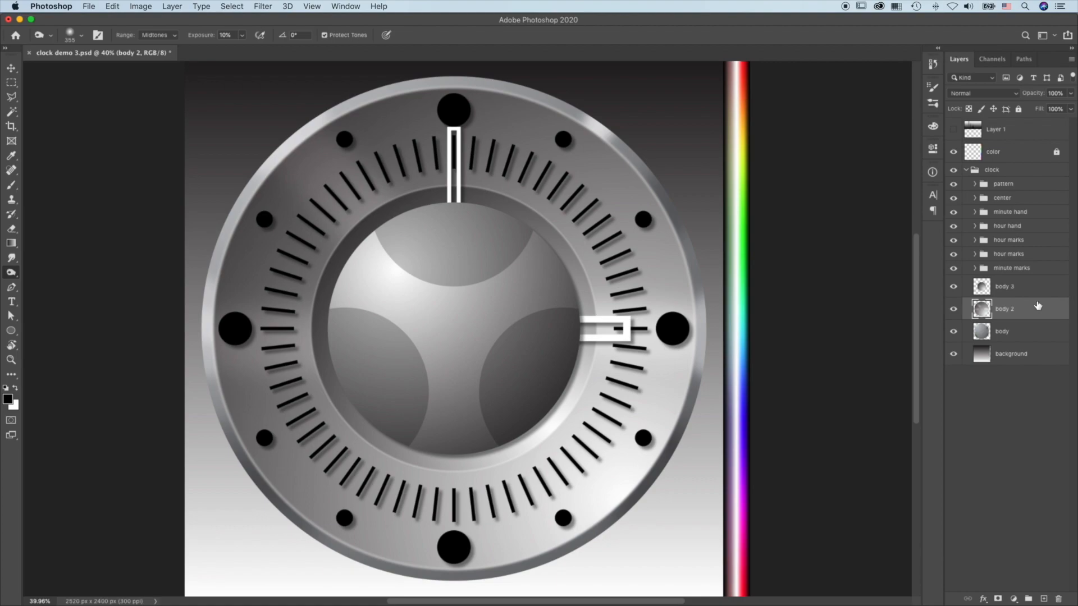
mouse_move(287, 156)
left_mouse_down()
mouse_move(258, 186)
mouse_move(270, 174)
mouse_move(308, 209)
mouse_move(365, 199)
left_mouse_up()
mouse_move(282, 148)
left_mouse_down()
mouse_move(346, 103)
mouse_move(270, 164)
mouse_move(230, 221)
mouse_move(338, 111)
left_mouse_up()
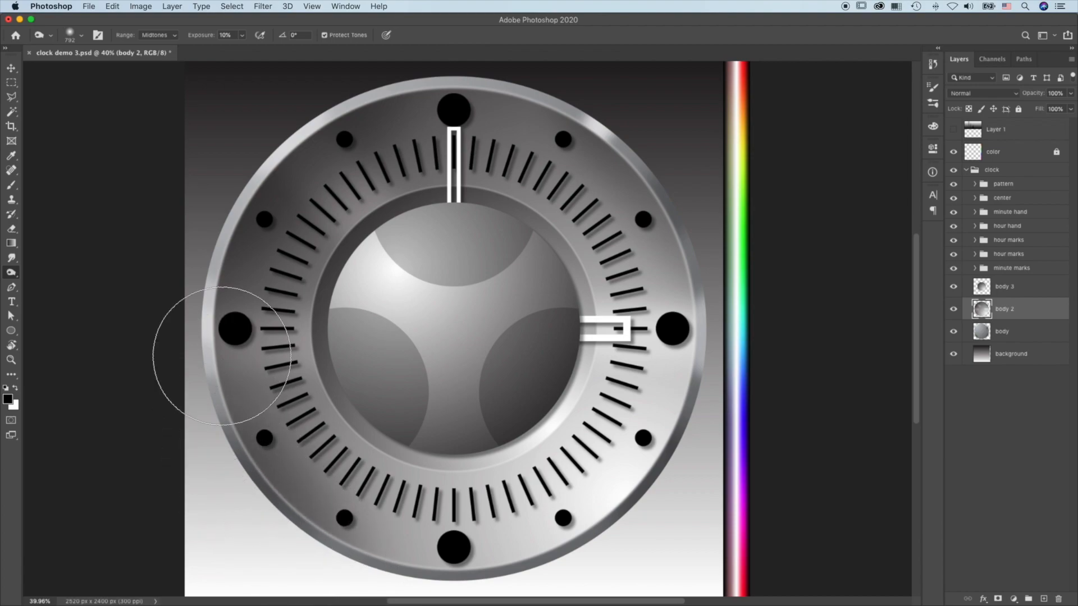
key("super+z")
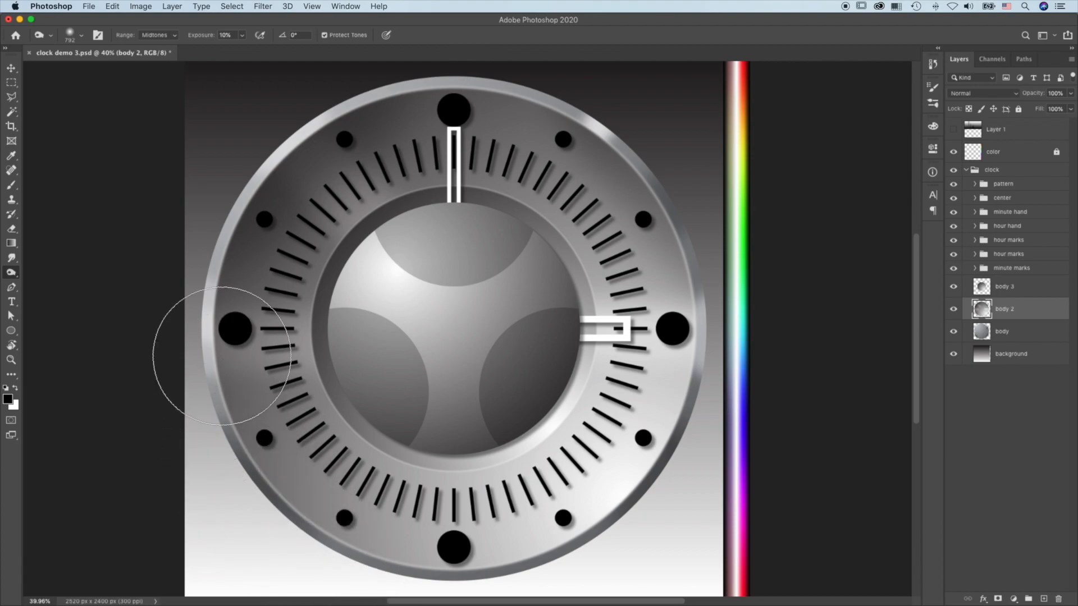
Expand the upper hour marks group, check its layers by toggling visibility, and lock the transparent pixels of its first dot layer
left_click(1036, 241)
left_click(975, 239)
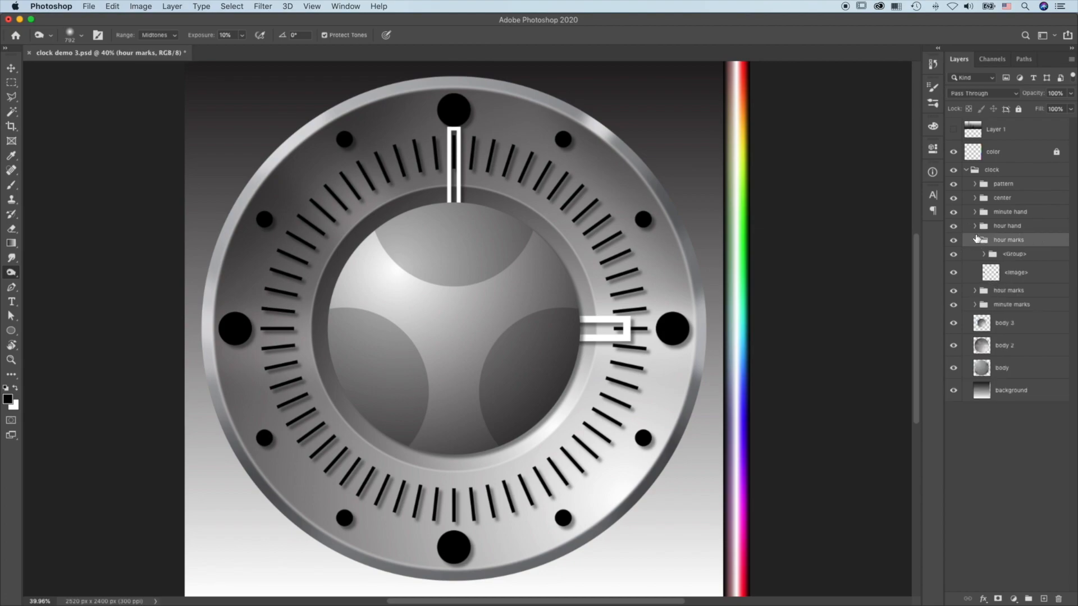
left_click(983, 254)
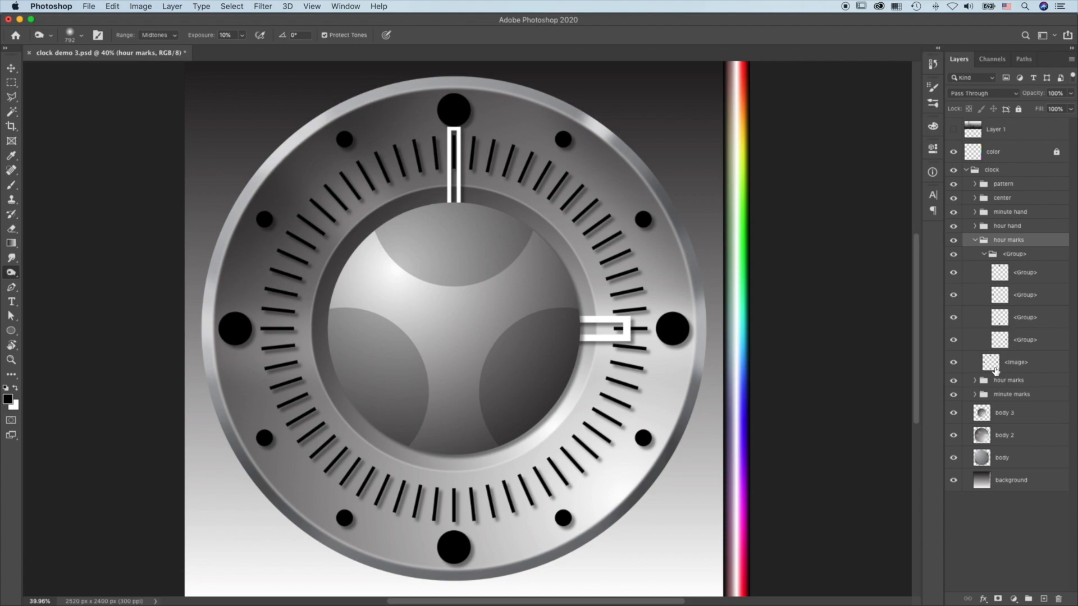
left_click(953, 363)
left_click(952, 364)
left_click(953, 274)
left_click(953, 274)
left_click(978, 274)
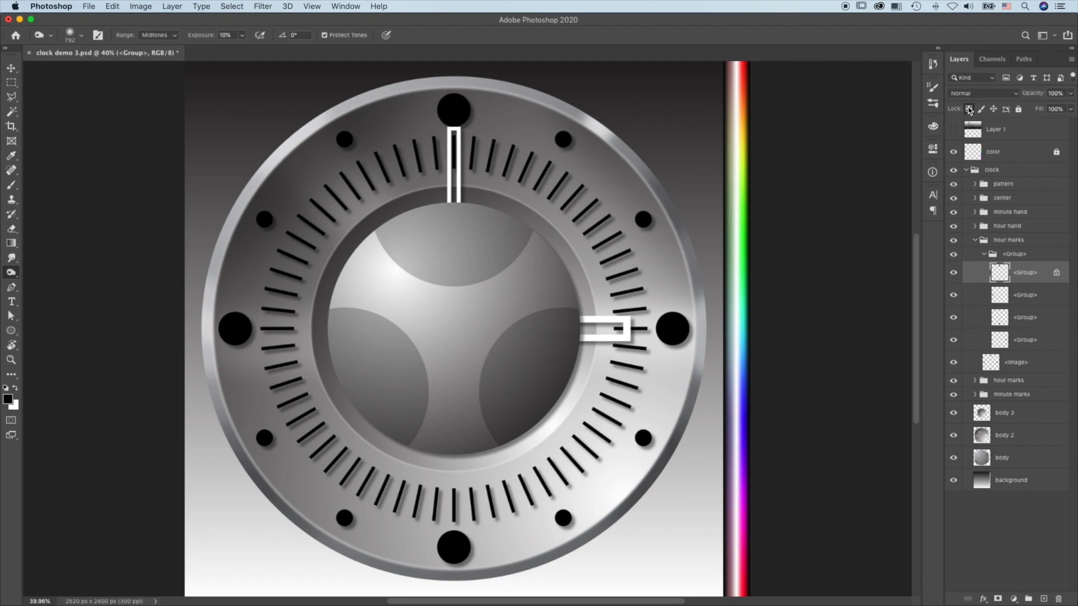
Paint a soft white highlight on the 12 o'clock dot with a 310 px brush at 10% opacity and 0% hardness
key("b")
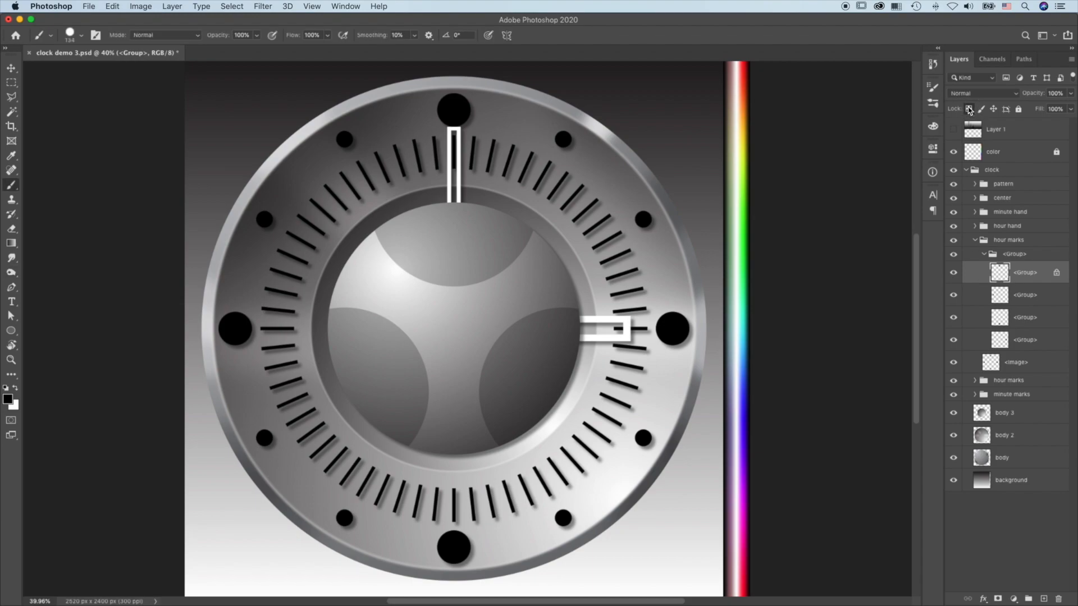
left_click(16, 389)
mouse_move(434, 155)
left_mouse_down()
mouse_move(449, 151)
mouse_move(449, 25)
left_mouse_up()
mouse_move(426, 195)
left_mouse_down()
mouse_move(438, 169)
mouse_move(432, 106)
left_mouse_up()
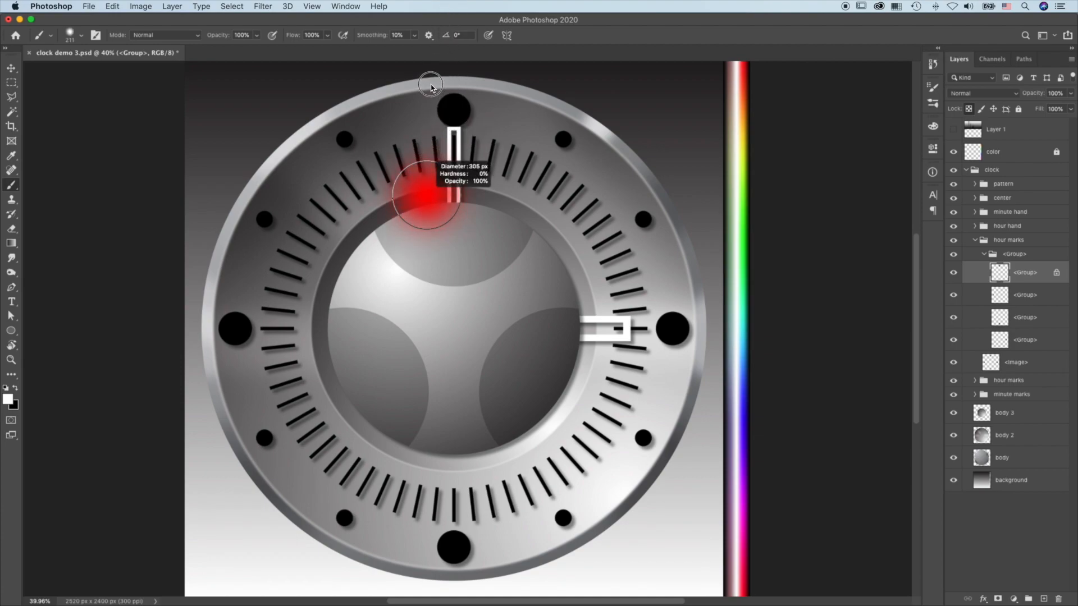
left_click_drag(431, 84, 431, 83)
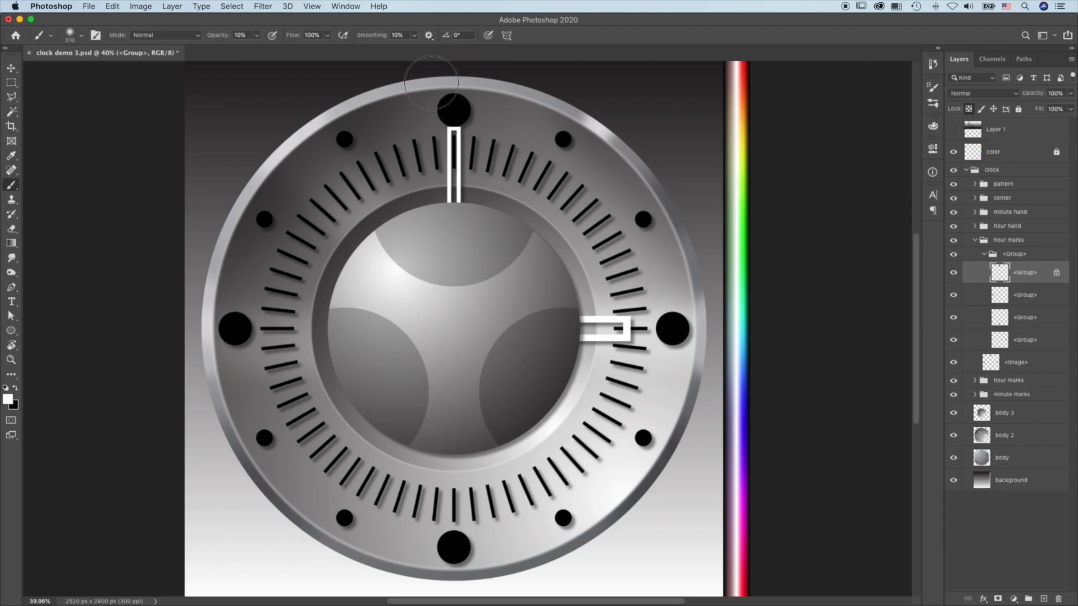
mouse_move(420, 103)
left_mouse_down()
mouse_move(450, 83)
mouse_move(403, 106)
mouse_move(445, 84)
mouse_move(409, 102)
mouse_move(436, 89)
mouse_move(442, 68)
mouse_move(433, 89)
mouse_move(412, 98)
mouse_move(437, 71)
left_mouse_up()
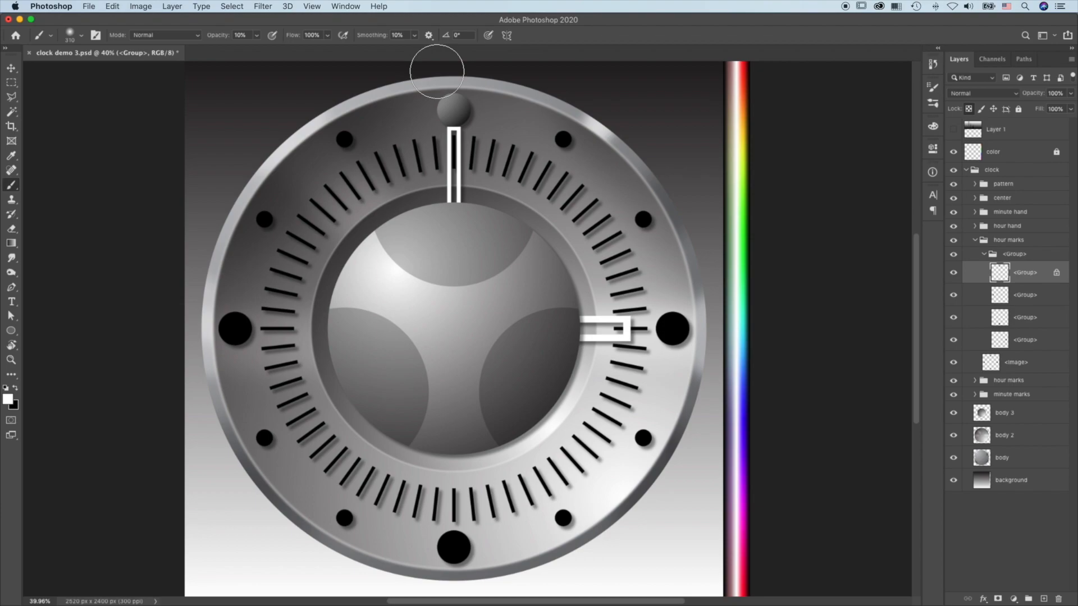
Lock the transparent pixels of the other three large dot layers and paint soft white highlights on the 9, 6 and 3 o'clock dots
left_click(1033, 296)
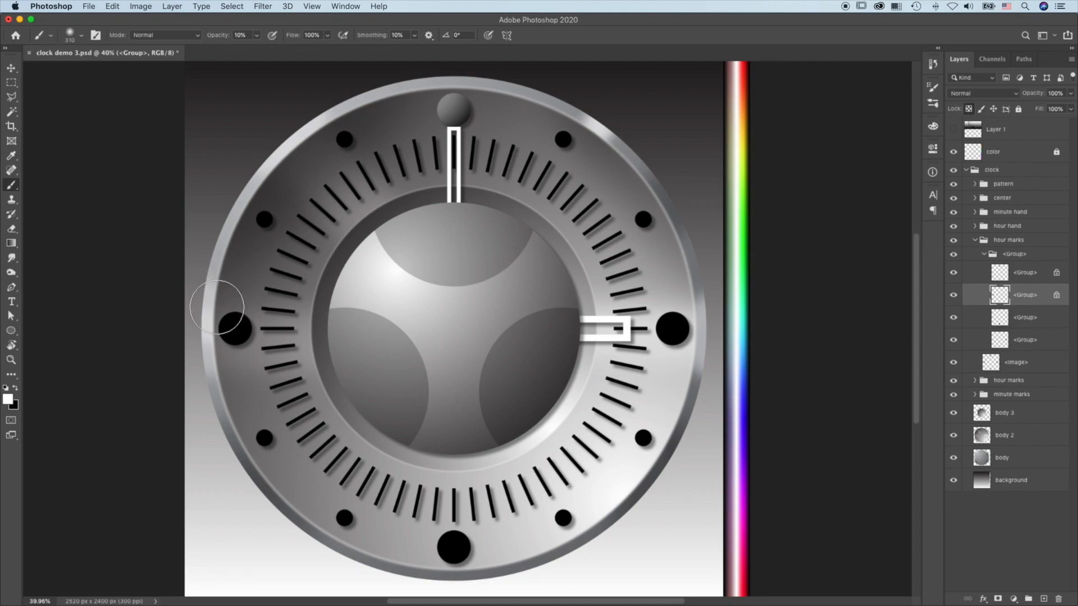
mouse_move(210, 318)
left_mouse_down()
mouse_move(228, 325)
mouse_move(202, 312)
mouse_move(214, 309)
mouse_move(204, 334)
mouse_move(198, 317)
left_mouse_up()
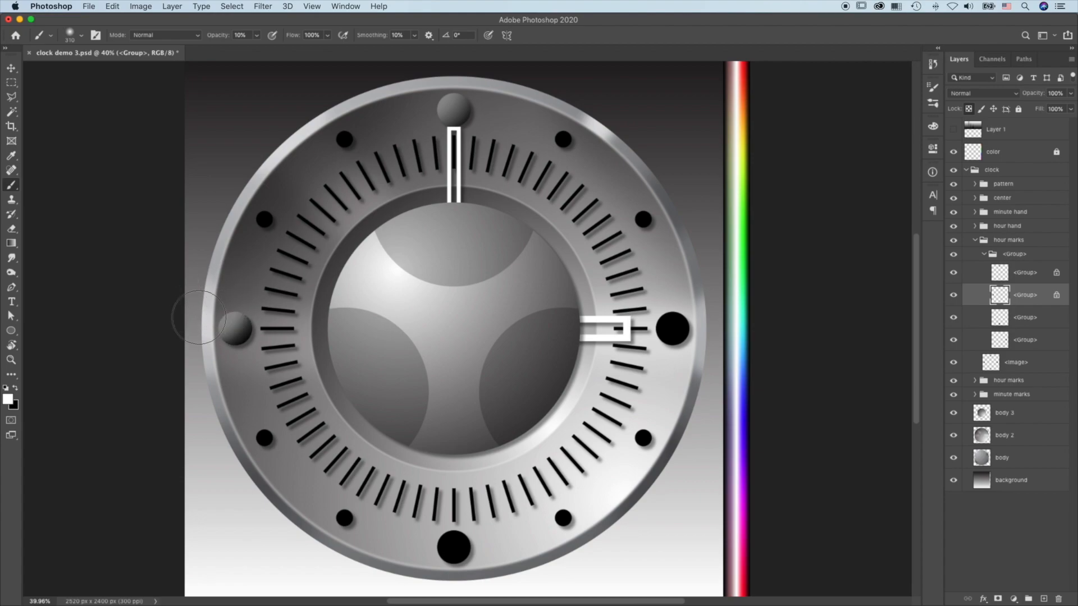
left_click(1032, 308)
left_click(969, 109)
mouse_move(454, 541)
left_mouse_down()
mouse_move(442, 519)
mouse_move(420, 547)
mouse_move(446, 515)
left_mouse_up()
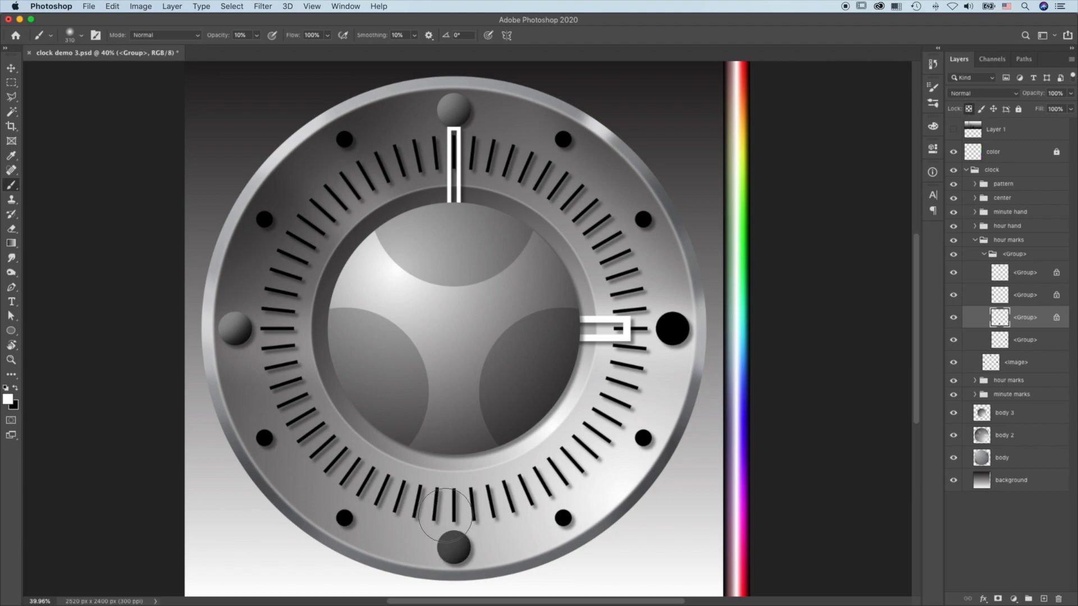
left_click(1033, 335)
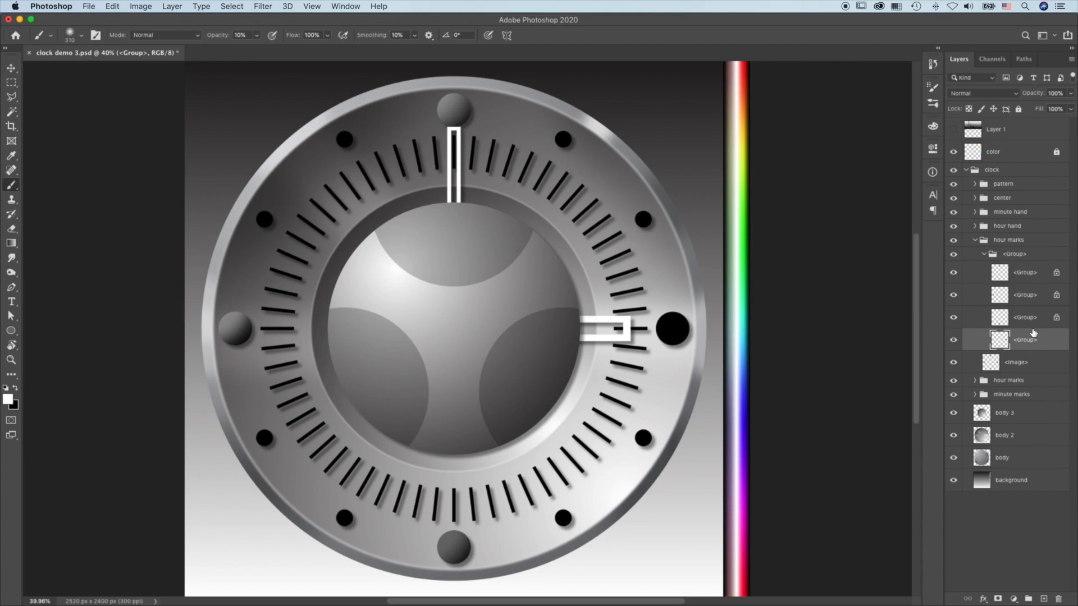
left_click(969, 109)
mouse_move(662, 337)
left_mouse_down()
mouse_move(671, 325)
mouse_move(654, 322)
mouse_move(664, 286)
left_mouse_up()
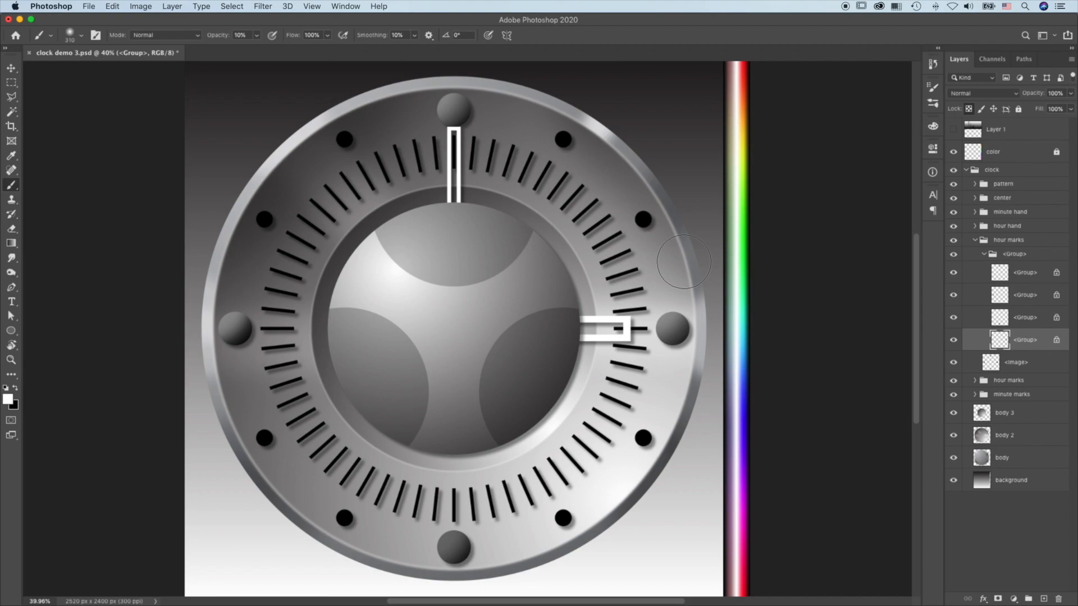
Create a new layer directly above the background layer and name it color
left_click(1042, 483)
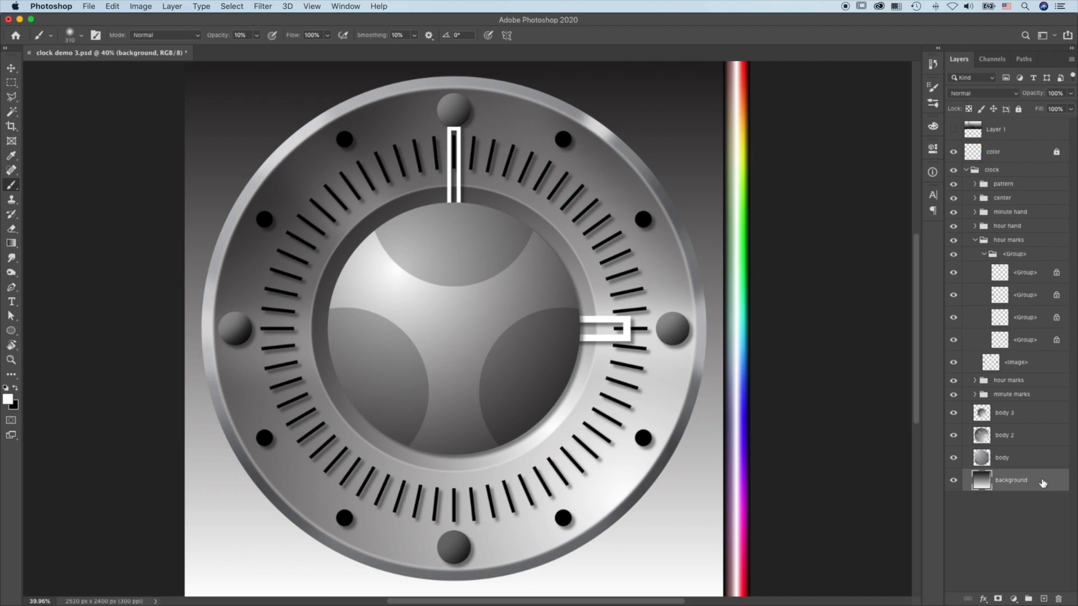
left_click(1044, 600)
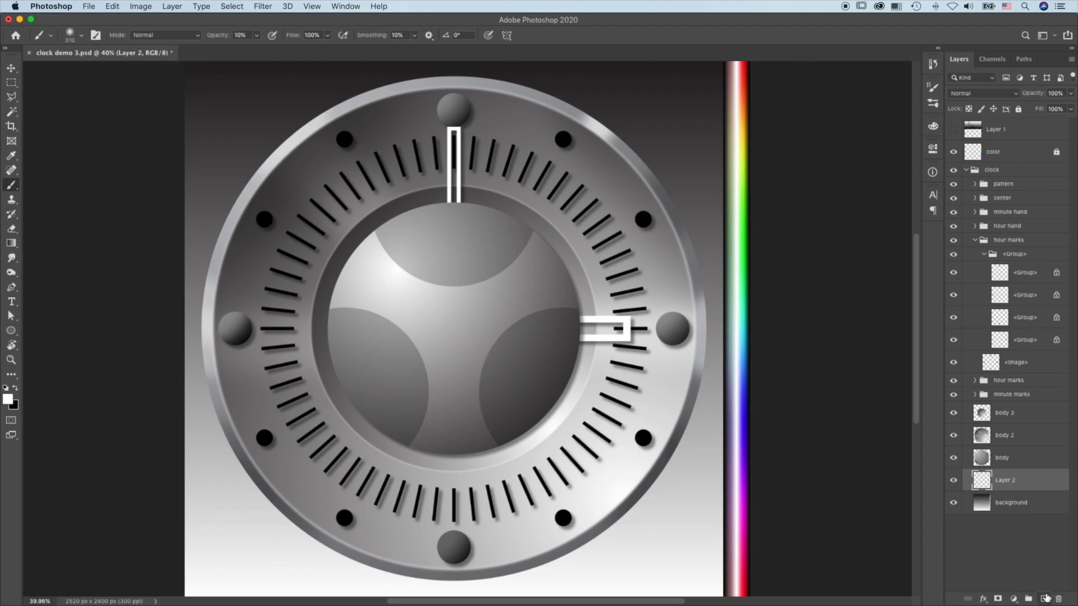
double_click(1009, 481)
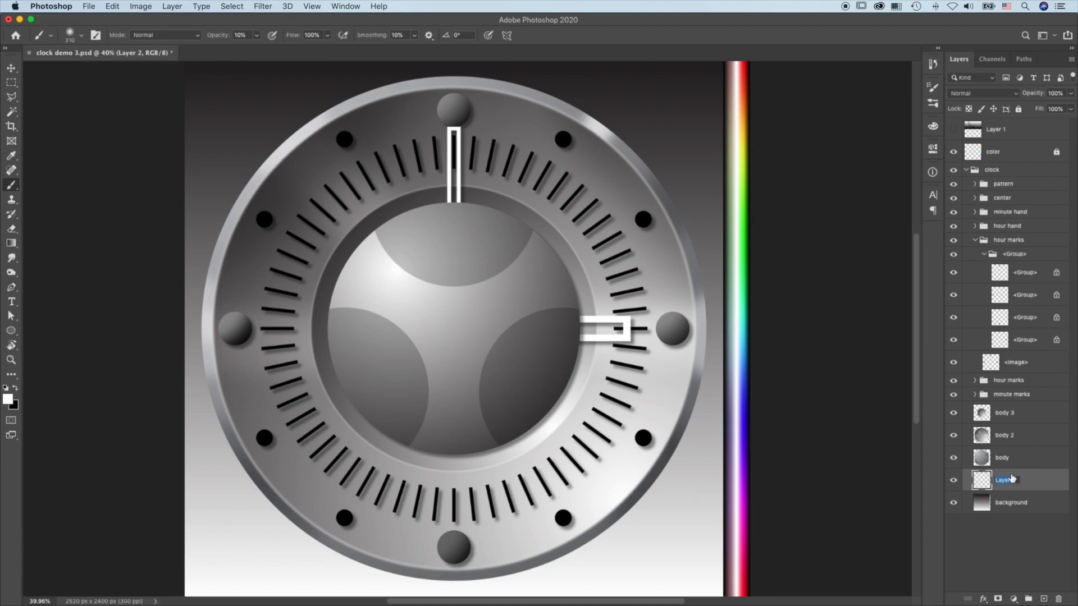
type("d")
key("Return")
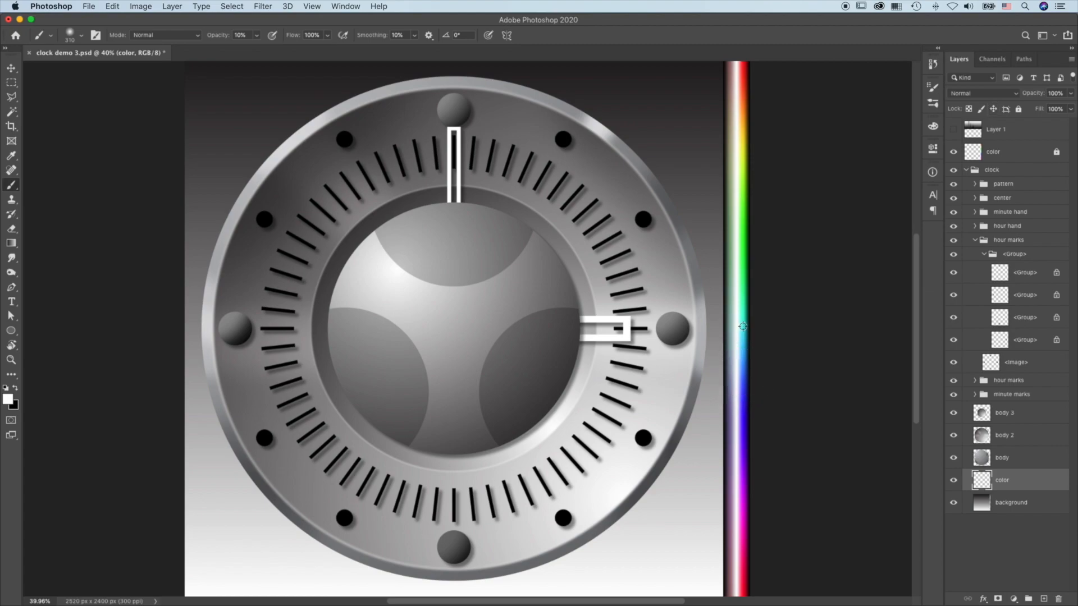
Sample blue from the spectrum strip for a brush enlarged to about 1237 px, and set the new color layer's blending mode to Color
left_click(743, 385, "alt")
left_click_drag(397, 306, 508, 295)
left_click(1015, 95)
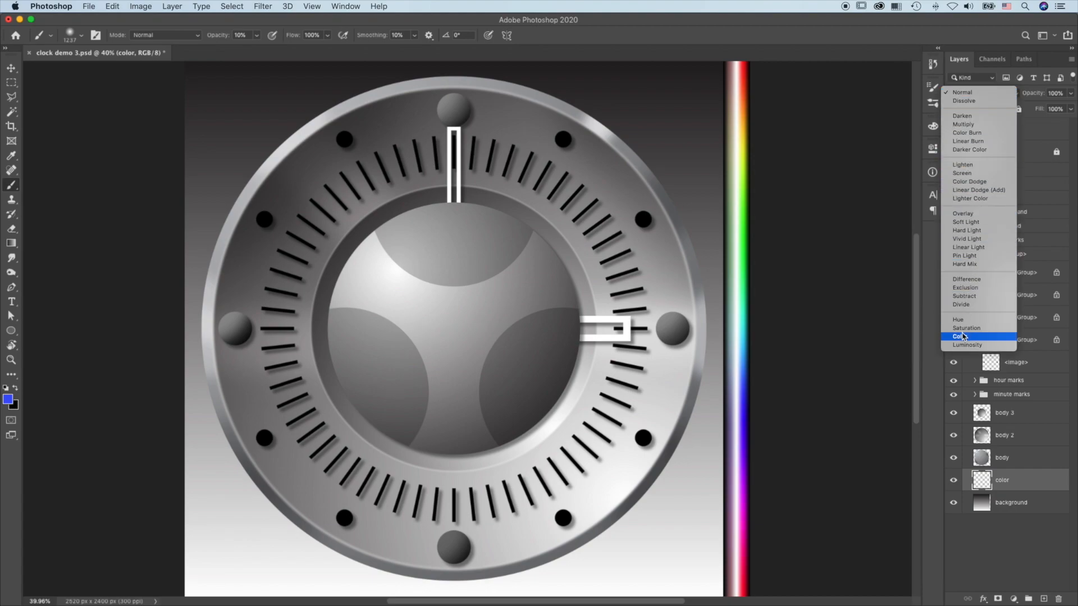
left_click(966, 338)
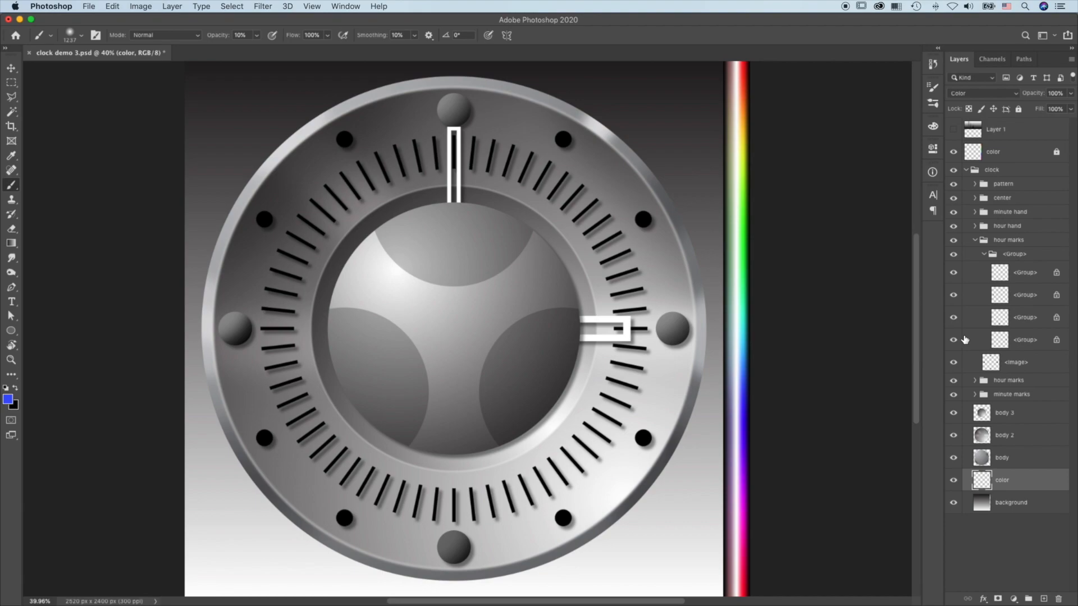
Tint the background on the color layer blue at its upper right, green along the left, and purple along the right
mouse_move(590, 85)
left_mouse_down()
mouse_move(553, 73)
mouse_move(606, 72)
mouse_move(674, 104)
mouse_move(691, 72)
mouse_move(613, 109)
mouse_move(625, 115)
mouse_move(707, 63)
mouse_move(616, 60)
mouse_move(378, 89)
mouse_move(279, 73)
mouse_move(403, 68)
left_mouse_up()
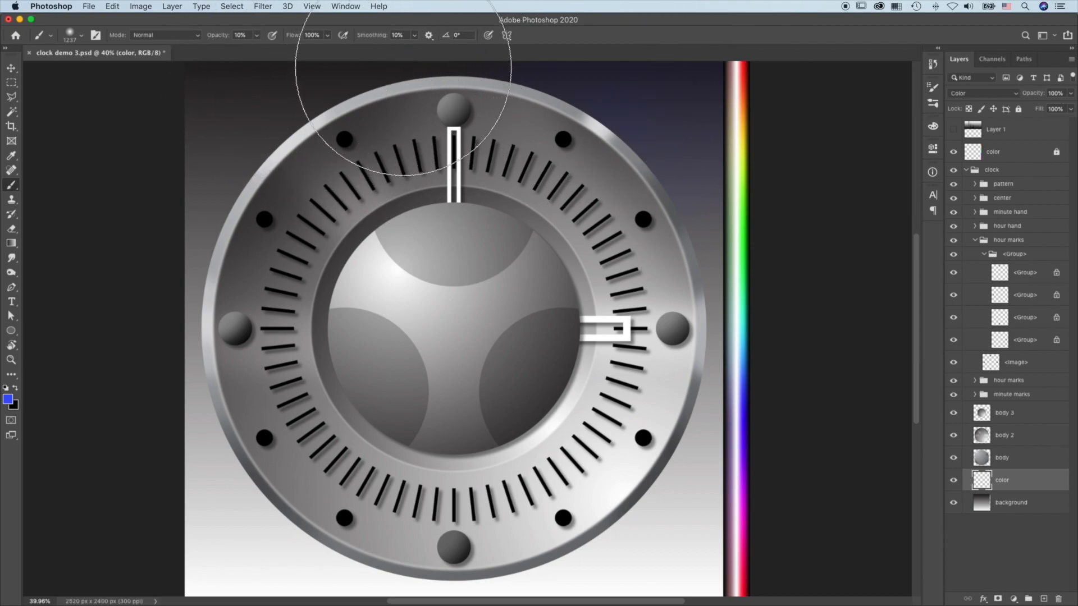
left_click(743, 261, "alt")
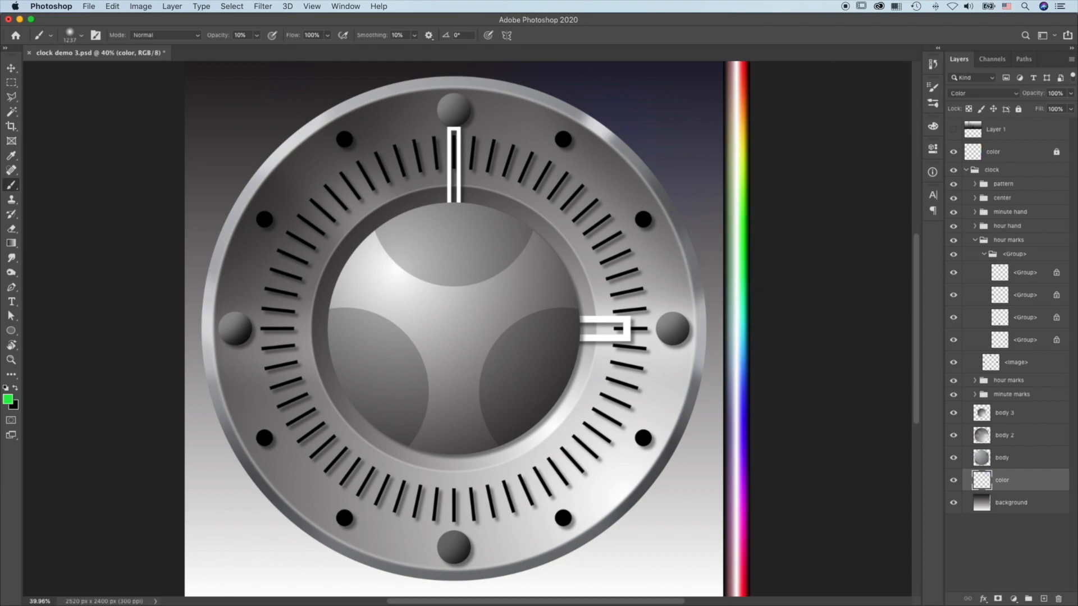
mouse_move(223, 181)
left_mouse_down()
mouse_move(214, 129)
mouse_move(242, 107)
mouse_move(295, 133)
mouse_move(302, 167)
left_mouse_up()
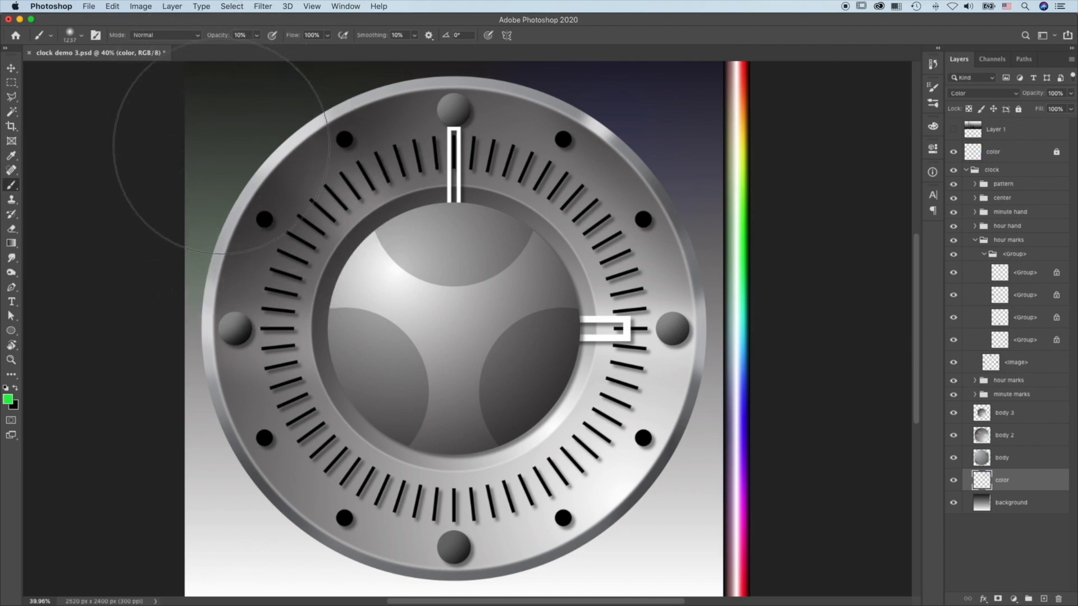
left_click(743, 468, "alt")
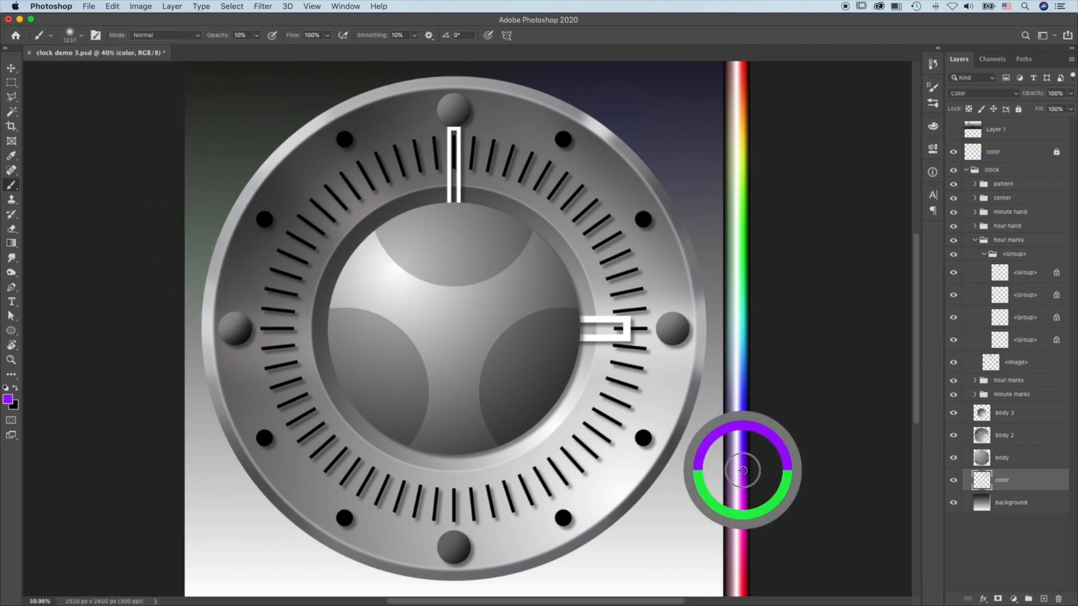
mouse_move(656, 269)
left_mouse_down()
mouse_move(673, 240)
mouse_move(735, 201)
mouse_move(710, 208)
mouse_move(681, 244)
mouse_move(668, 296)
mouse_move(687, 273)
left_mouse_up()
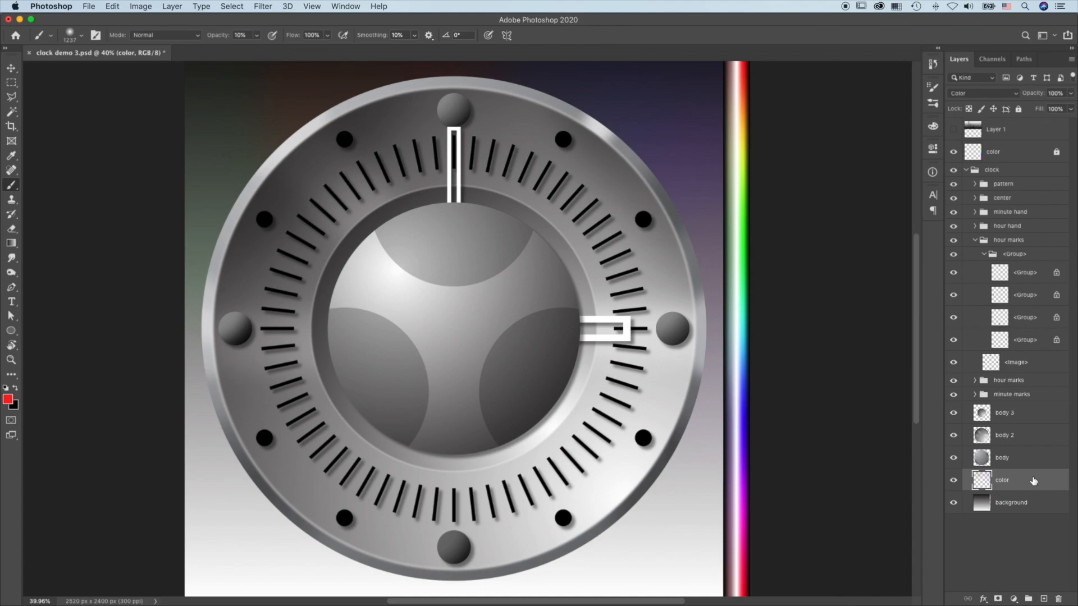
Lock the body layer's transparent pixels and tint the right side of the outer rim green with a smaller brush
left_click(1030, 456)
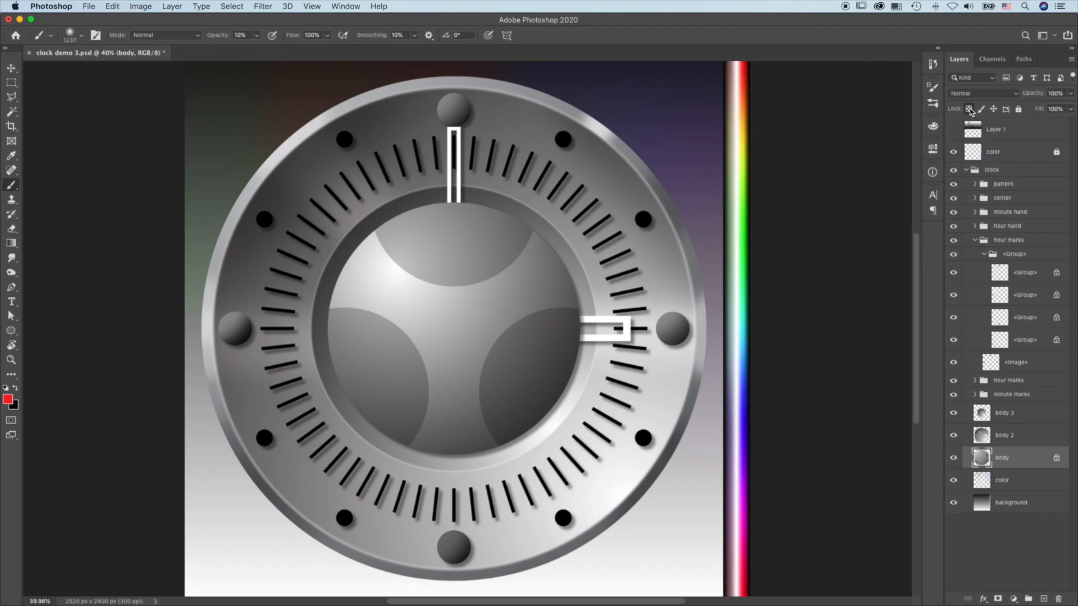
left_click(743, 218, "alt")
left_click(743, 218, "alt")
left_click_drag(685, 340, 585, 364)
mouse_move(699, 243)
left_mouse_down()
mouse_move(699, 263)
mouse_move(701, 209)
left_mouse_up()
mouse_move(724, 409)
left_mouse_down()
mouse_move(703, 367)
mouse_move(693, 465)
mouse_move(714, 374)
mouse_move(692, 511)
left_mouse_up()
Tint the outer rim orange-red at the lower left and purple at the upper left and lower right
left_click(744, 94, "alt")
mouse_move(207, 379)
left_mouse_down()
mouse_move(202, 404)
mouse_move(225, 449)
mouse_move(211, 429)
mouse_move(214, 405)
mouse_move(257, 497)
mouse_move(219, 437)
mouse_move(219, 406)
left_mouse_up()
left_click(743, 468, "alt")
mouse_move(218, 214)
left_mouse_down()
mouse_move(220, 183)
mouse_move(206, 283)
mouse_move(211, 194)
left_mouse_up()
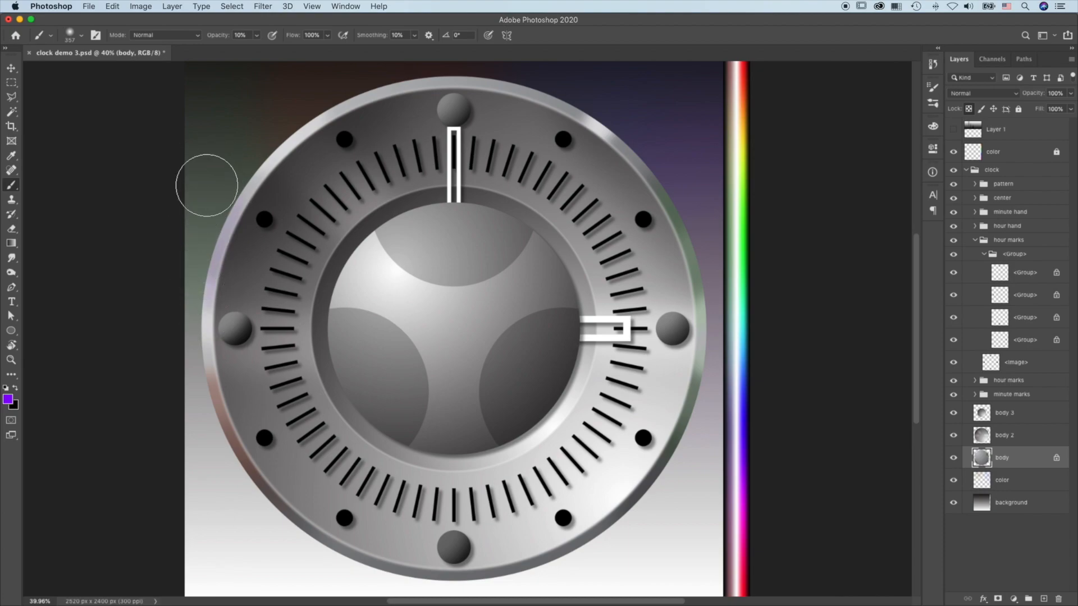
mouse_move(691, 454)
left_mouse_down()
mouse_move(675, 499)
mouse_move(601, 539)
mouse_move(590, 564)
mouse_move(630, 518)
mouse_move(669, 496)
mouse_move(614, 533)
left_mouse_up()
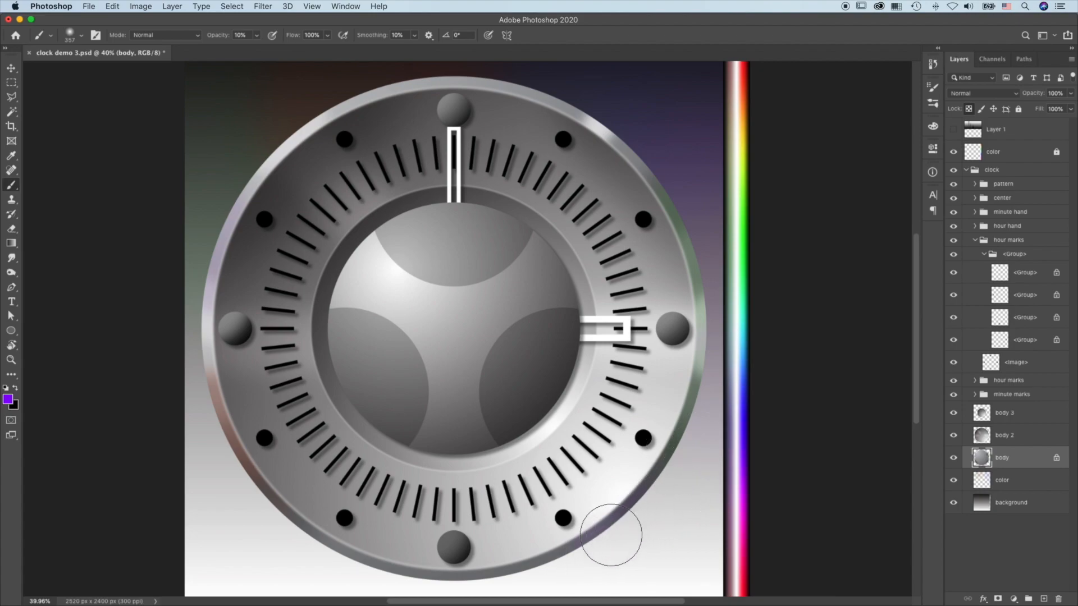
Set the brush mode to Color and tint the body 2 layer with orange using an enlarged brush
left_click(1033, 434)
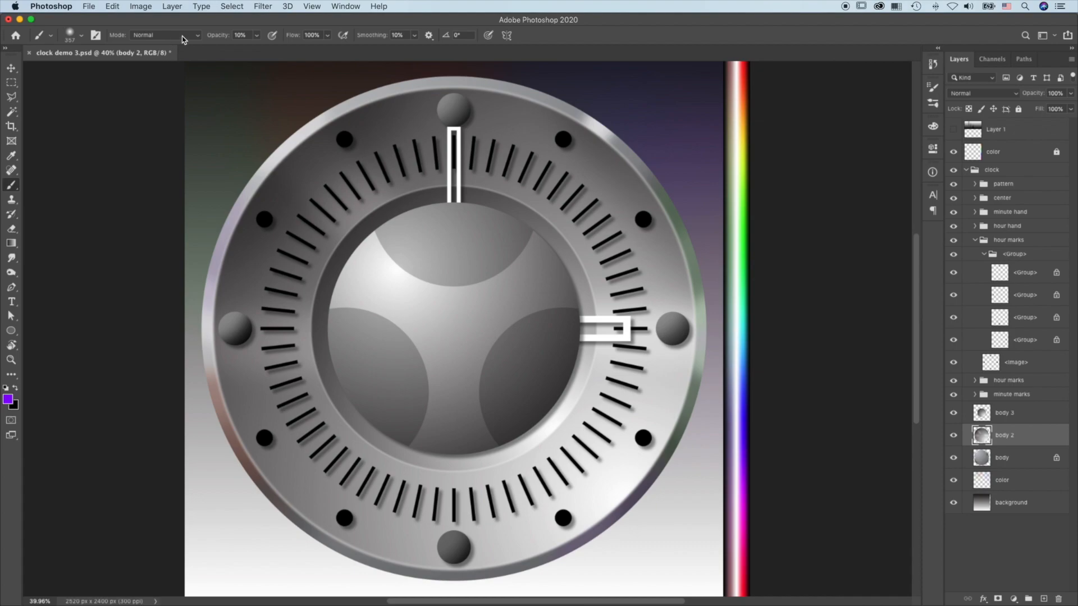
left_click(198, 37)
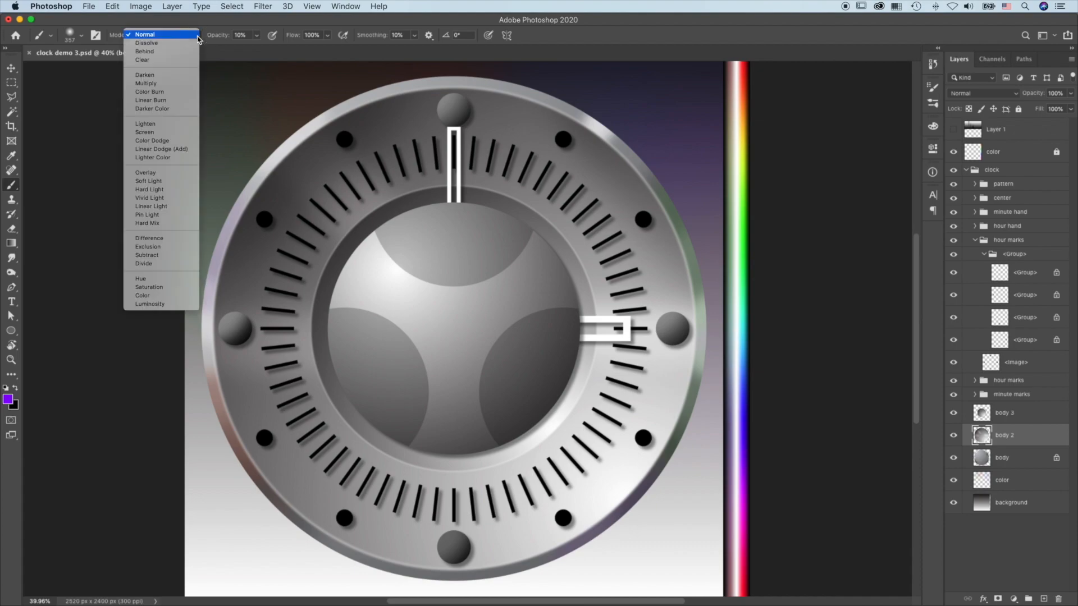
left_click(147, 296)
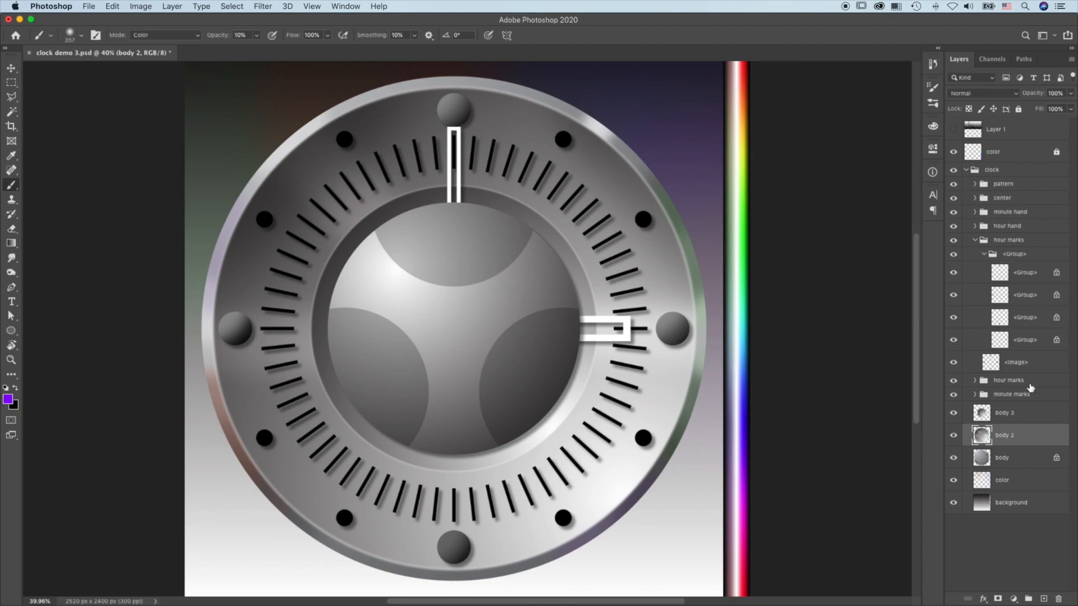
left_click_drag(567, 330, 655, 327)
left_click(744, 101, "alt")
left_click_drag(281, 427, 196, 559)
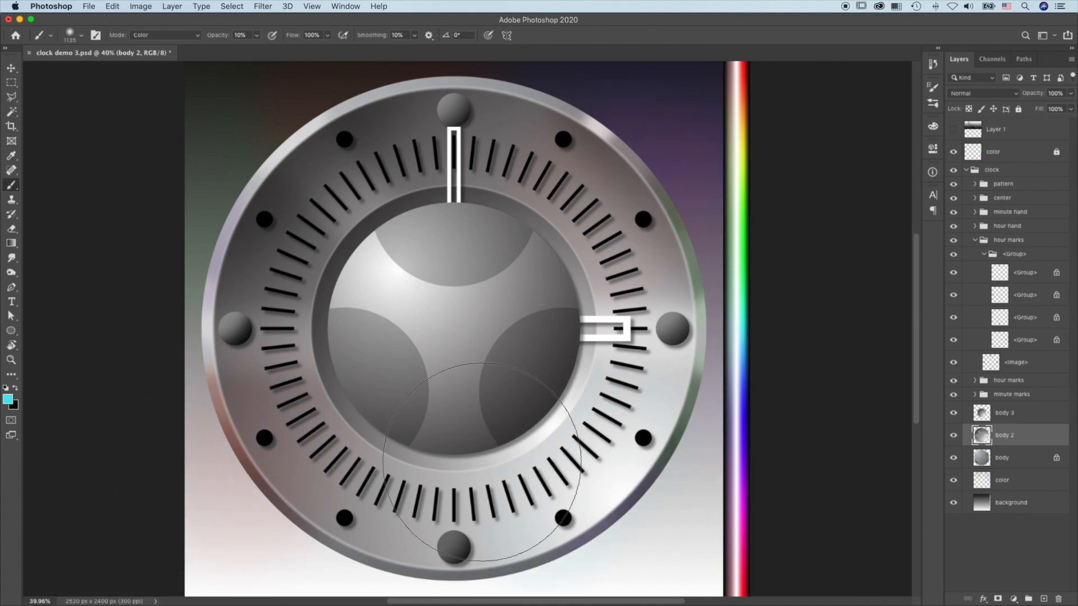
Lock the transparent pixels of body 3 and body 2, tinting the inner ring orange and violet and the dial's upper left violet
left_click(1041, 413)
key("/")
left_click_drag(556, 264, 579, 242)
left_click(747, 425, "alt")
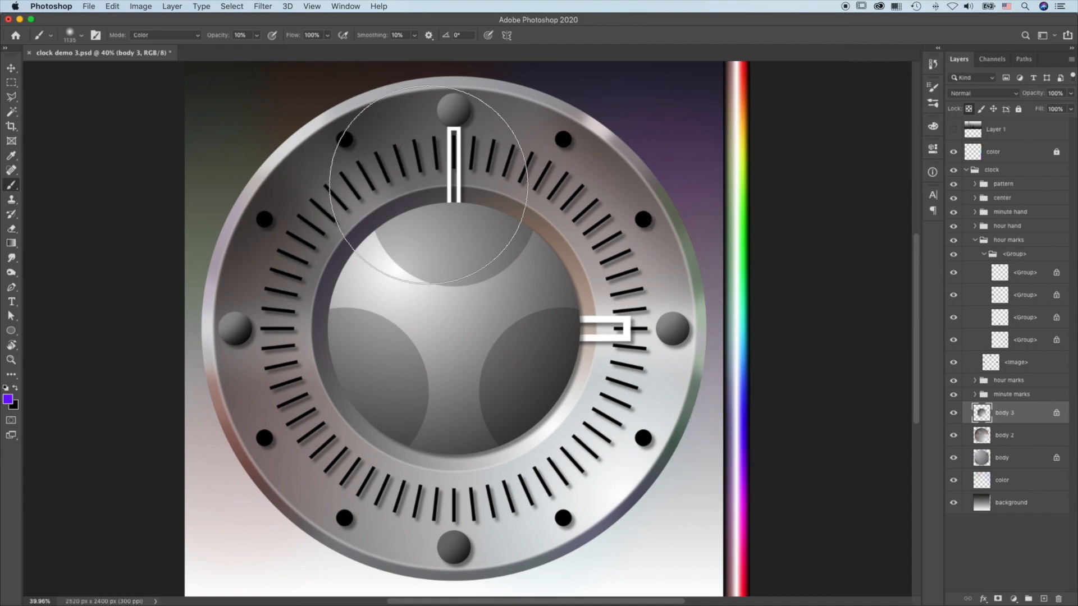
left_click(1028, 436)
key("/")
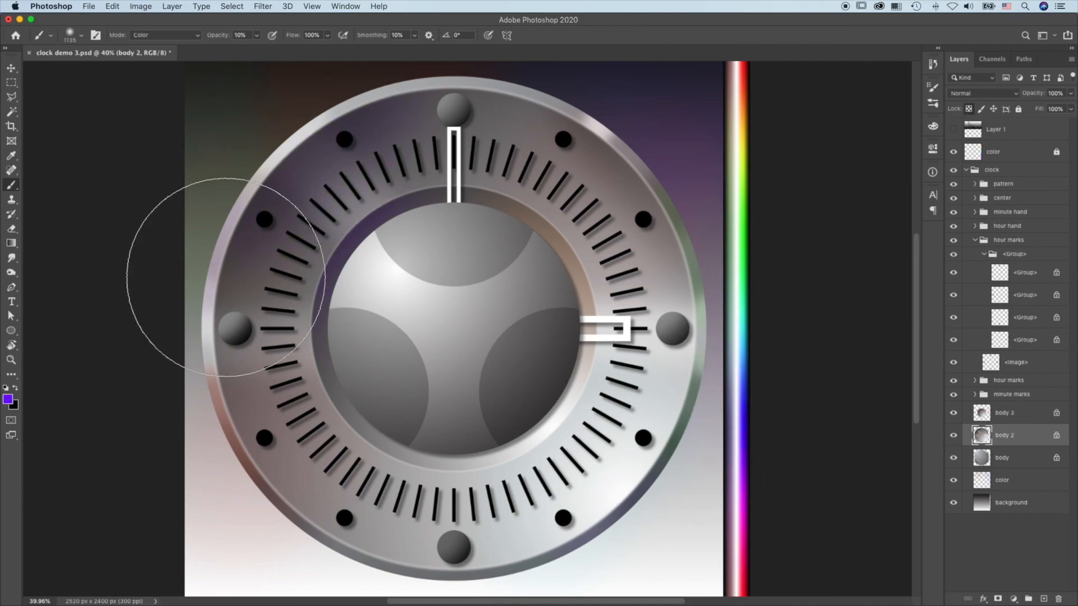
Tint the center sphere layer with violet, pink-red, orange and green sampled from the spectrum strip
left_click(449, 315, "super")
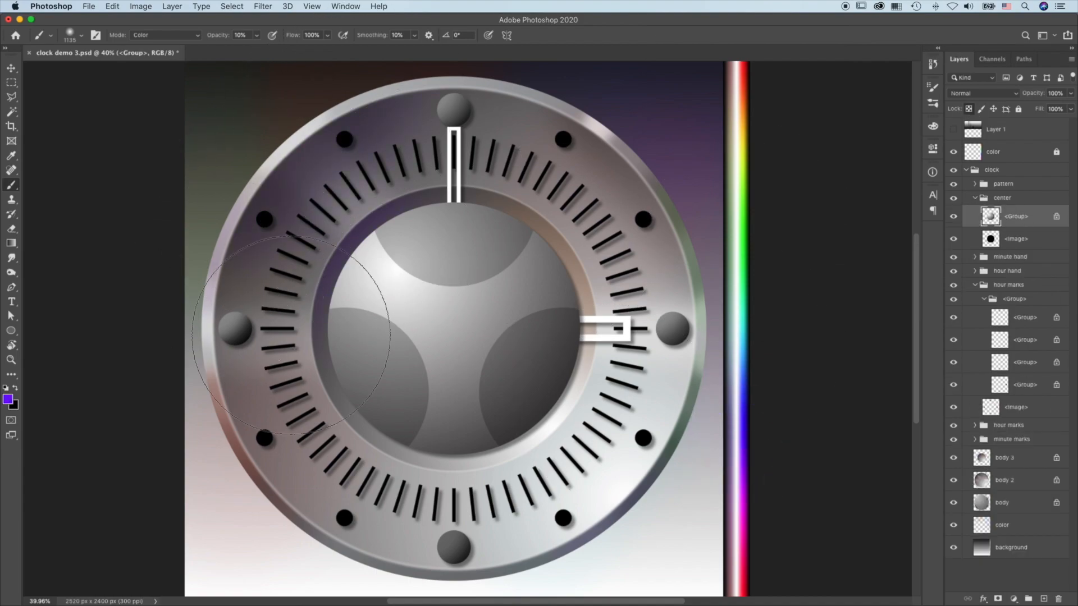
mouse_move(550, 336)
left_mouse_down()
mouse_move(497, 422)
mouse_move(522, 418)
left_mouse_up()
left_click(745, 583, "alt")
mouse_move(404, 435)
left_mouse_down()
mouse_move(380, 426)
mouse_move(357, 393)
left_mouse_up()
left_click(744, 109, "alt")
left_click_drag(530, 304, 501, 309)
left_click(741, 240, "alt")
left_click_drag(597, 378, 543, 378)
left_click_drag(539, 379, 575, 330)
Create a new layer, move it above the clock group, and name it high light
left_click(1044, 599)
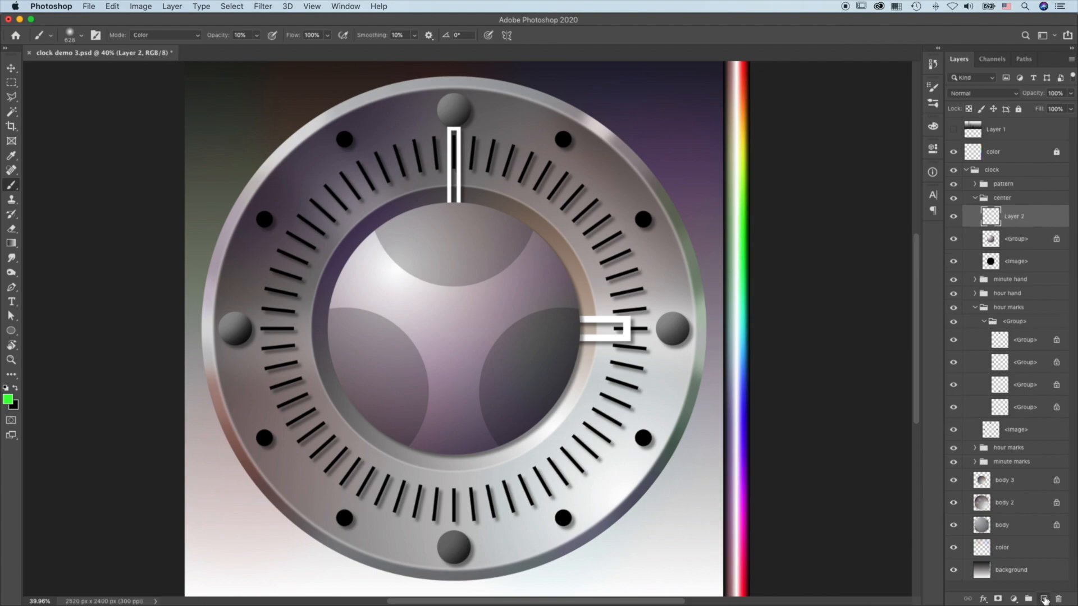
left_click(1042, 217)
left_click_drag(1042, 217, 1028, 165)
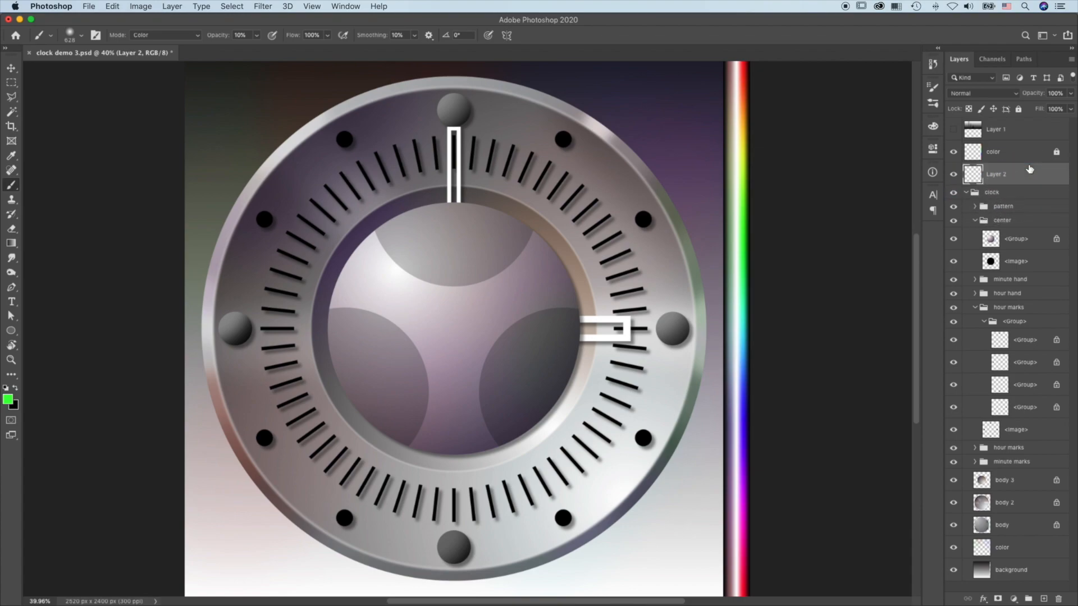
left_click(993, 176)
double_click(994, 176)
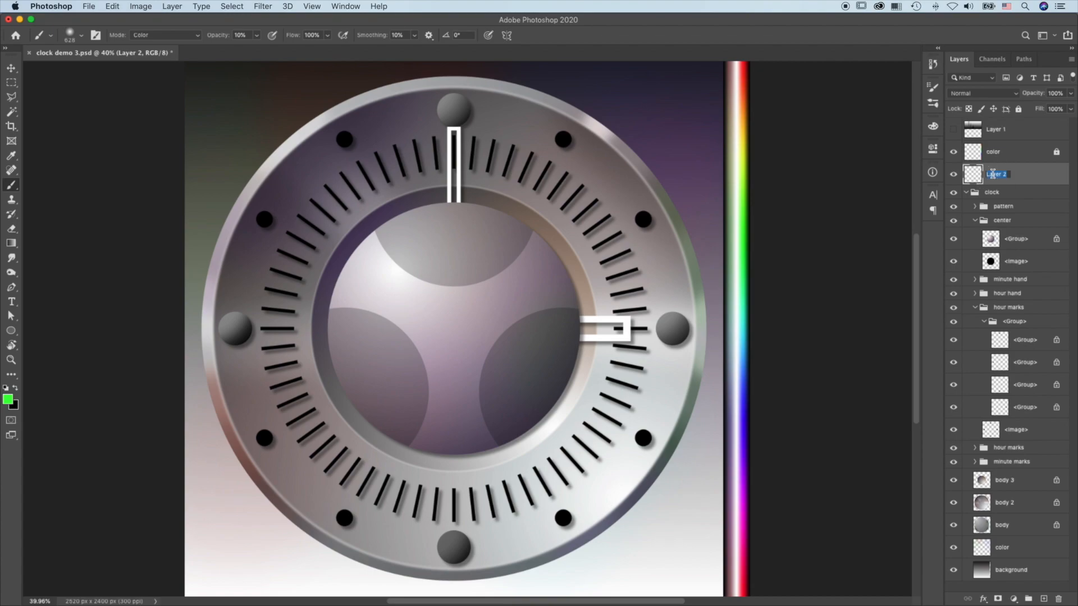
type("high light")
key("Return")
Set the foreground color to white and shape a 136 px brush tip with a 90° angle and 9% roundness
left_click(5, 387)
left_click(16, 387)
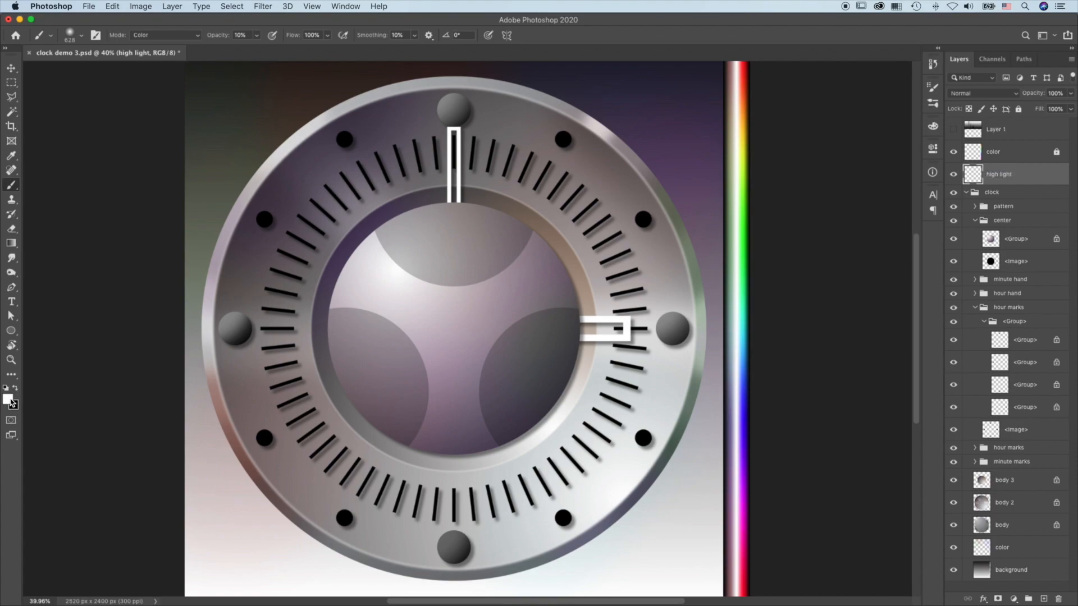
left_click_drag(661, 288, 604, 291)
left_click(933, 85)
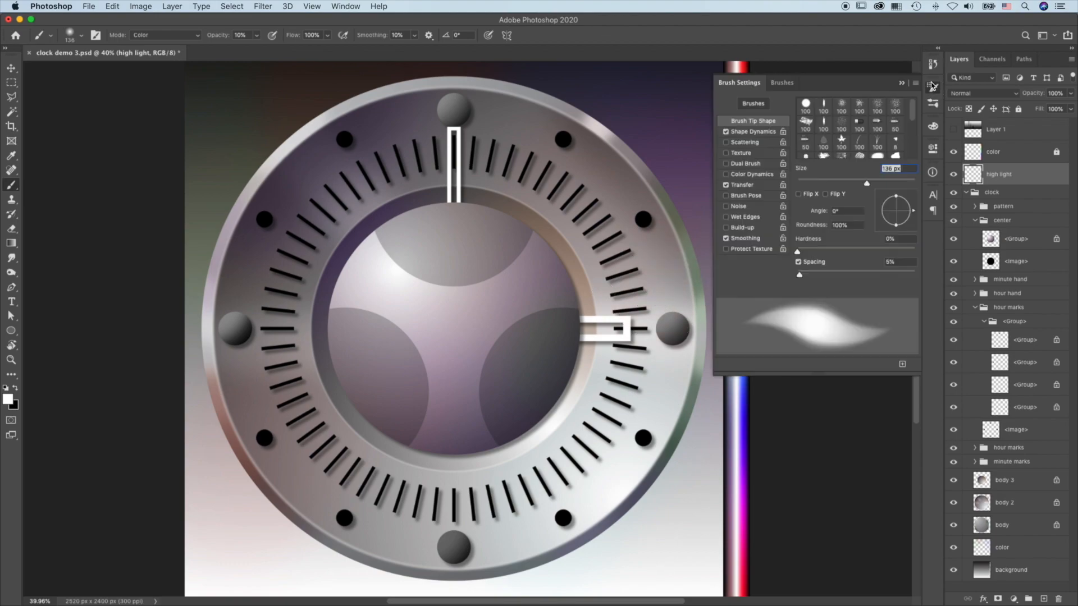
mouse_move(896, 198)
left_mouse_down()
mouse_move(915, 215)
mouse_move(905, 196)
mouse_move(897, 211)
mouse_move(901, 192)
left_mouse_up()
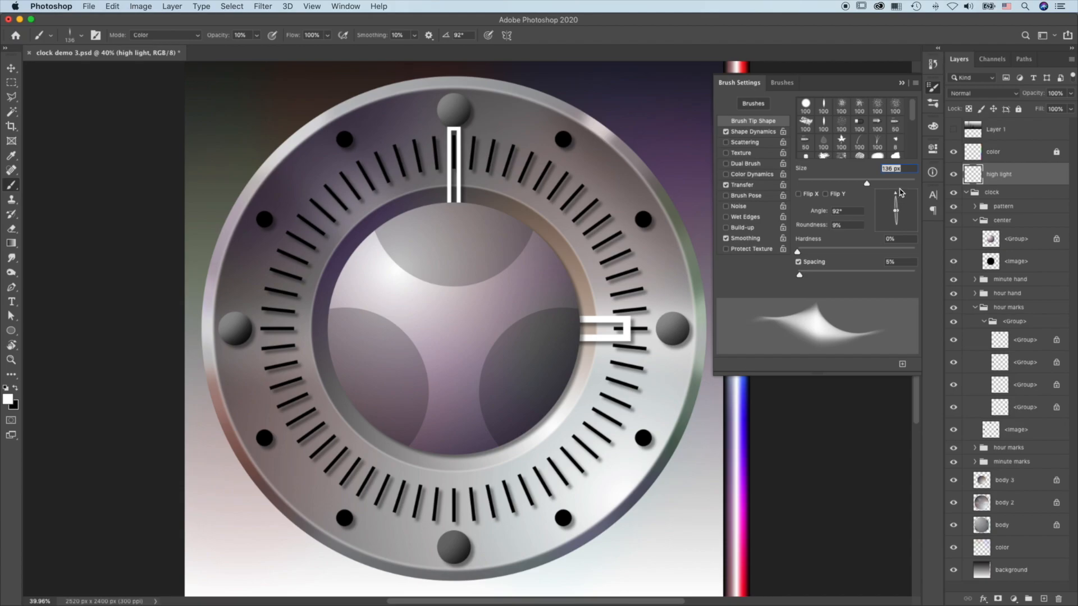
left_click(845, 211)
type("90")
key("Return")
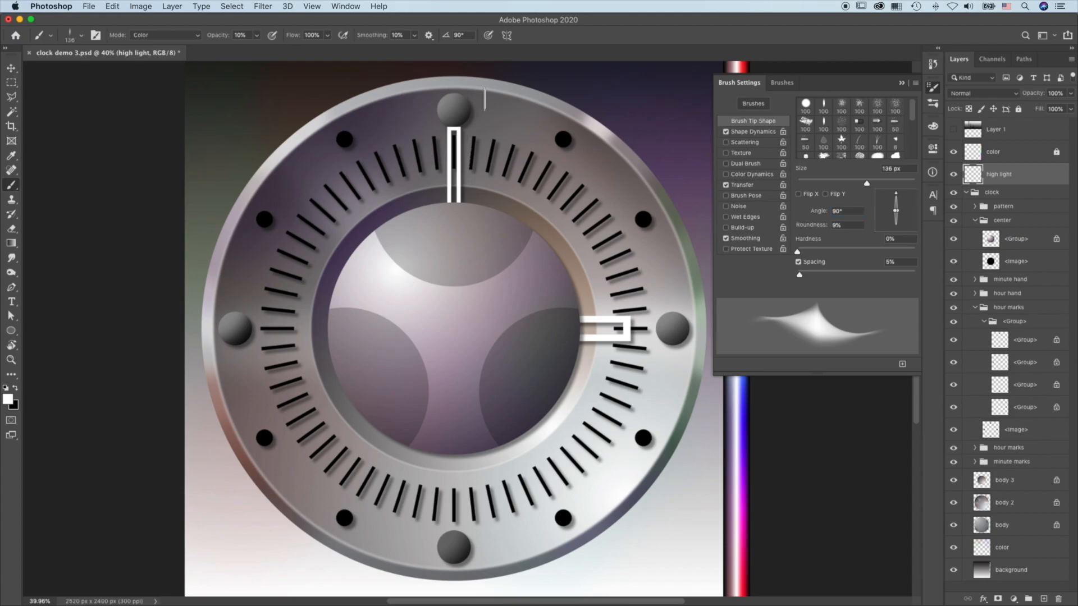
Set the brush opacity to 100% and paint a narrow vertical white streak on the dial beside the 12 o'clock dot
key("0")
key("F5")
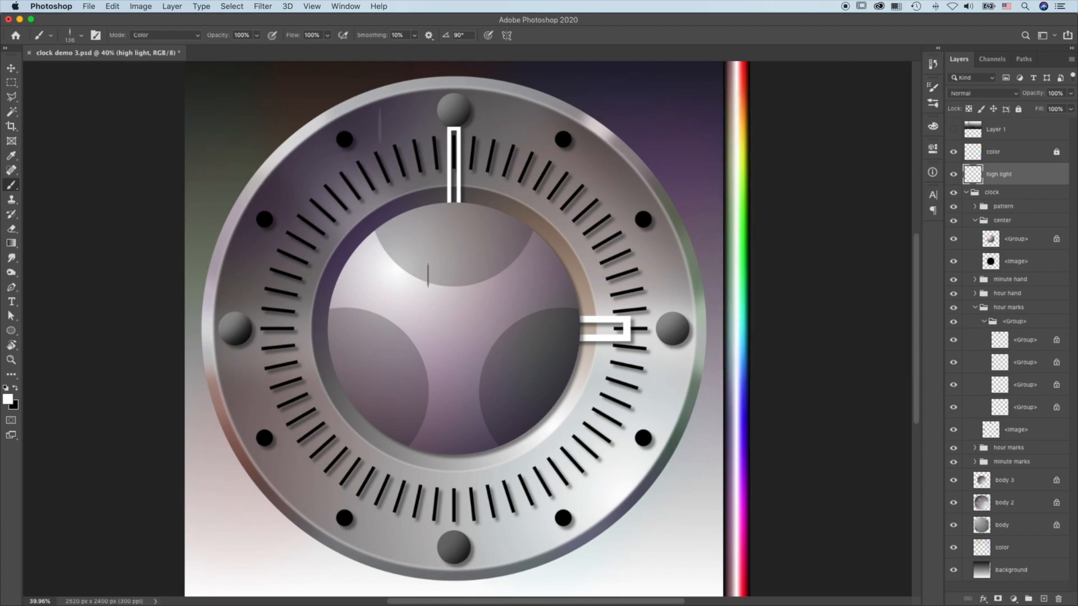
left_click_drag(393, 123, 395, 120)
Set the brush tip's roundness to 20%
left_click(933, 87)
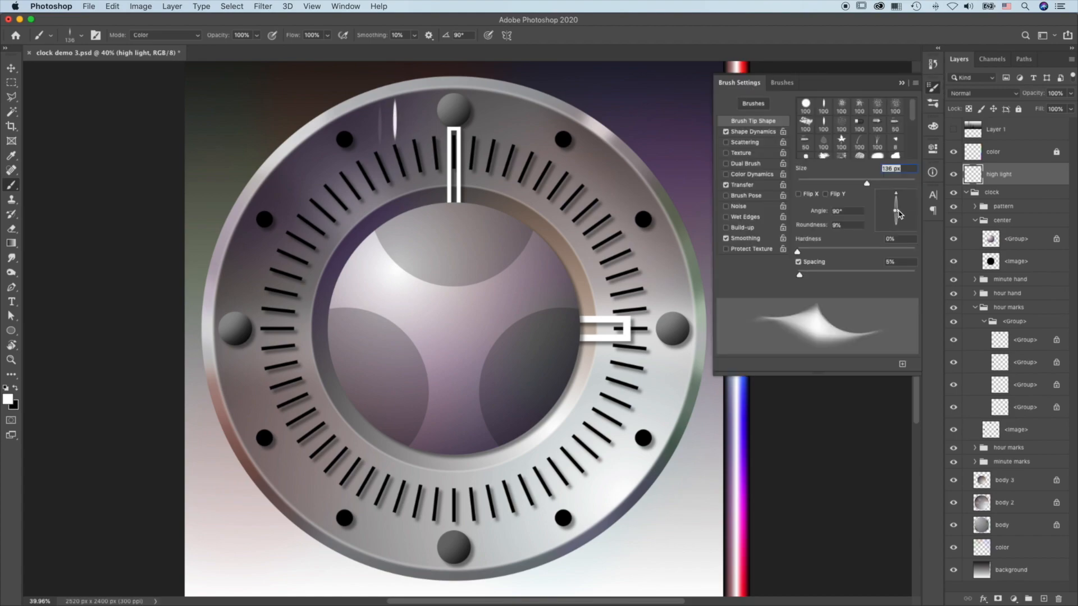
left_click_drag(846, 225, 829, 224)
type("20")
key("Return")
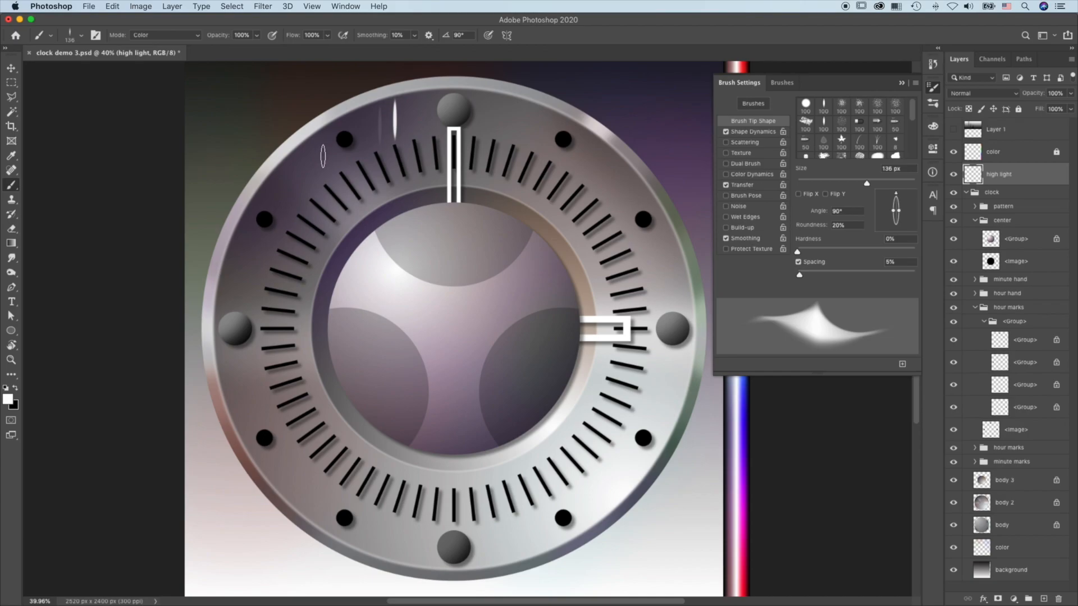
key("F5")
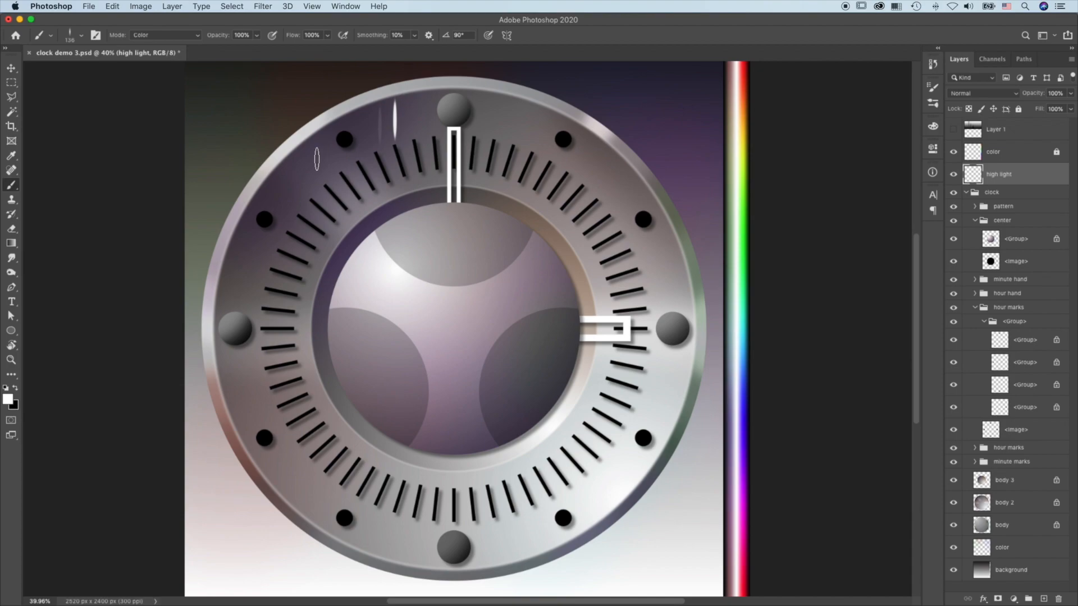
Undo the test streaks and paint white highlights along the upper-left rim, inner ring, and left and right ring and sphere edges
key("super+z")
mouse_move(316, 133)
left_mouse_down()
mouse_move(308, 138)
mouse_move(323, 126)
left_mouse_up()
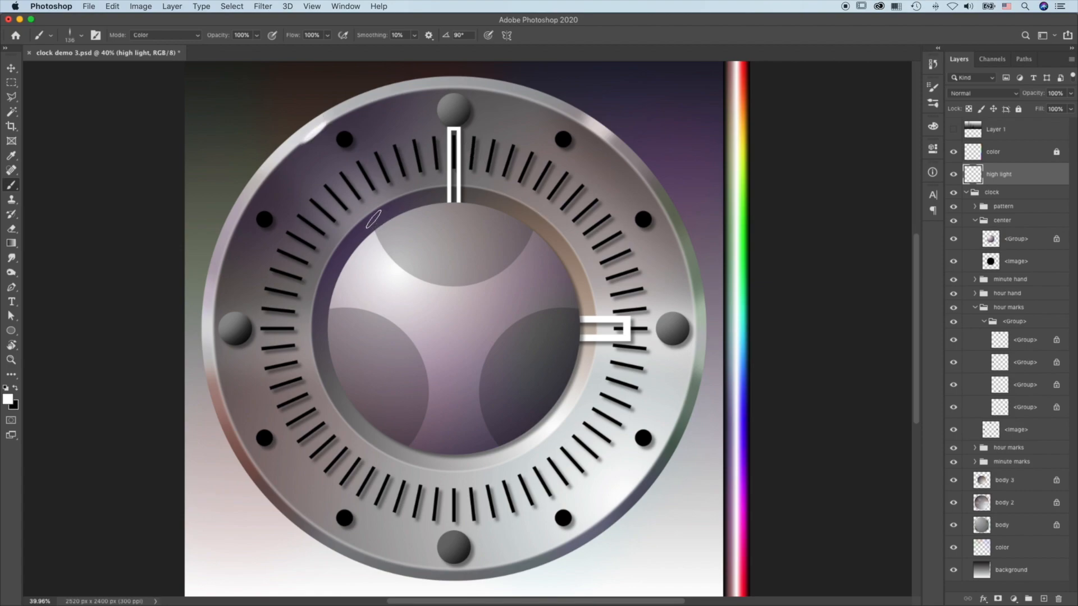
left_click_drag(382, 225, 393, 218)
left_click(213, 330)
left_click(312, 330)
left_click(329, 329)
left_click(581, 323)
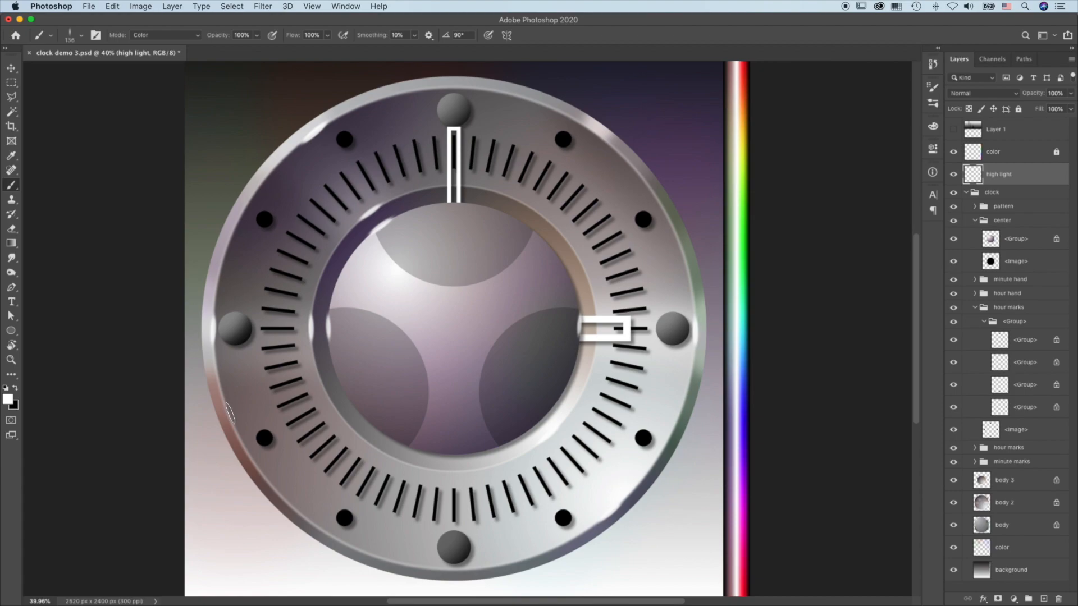